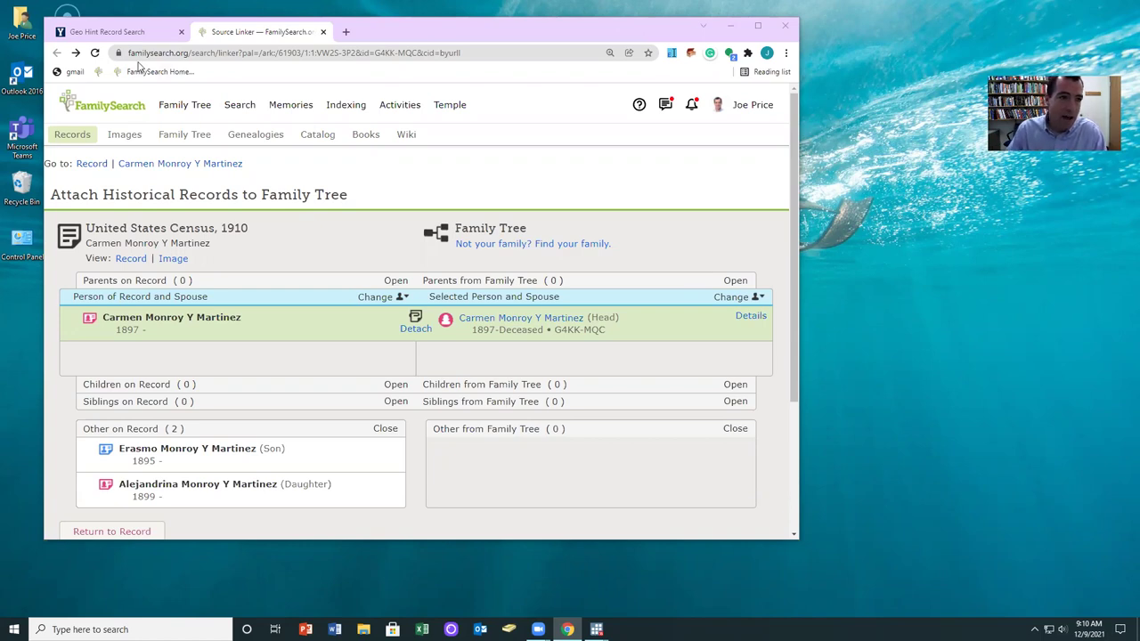
Step: Open the 1910 United States Census record from the Source Linker and review the person's details and other people listed
click(103, 31)
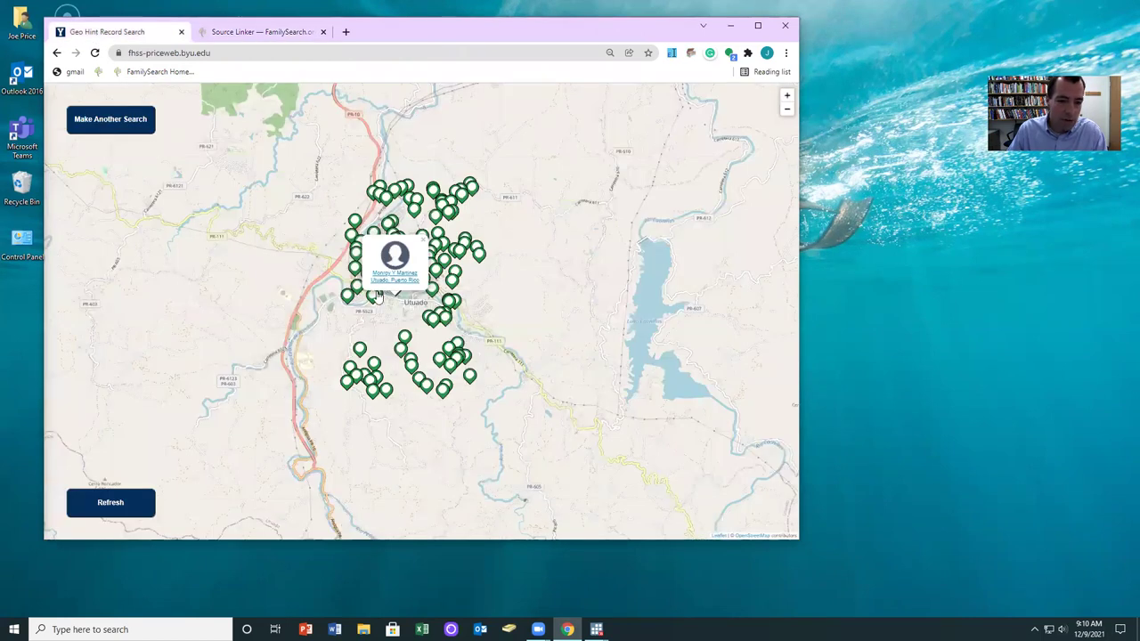
click(233, 32)
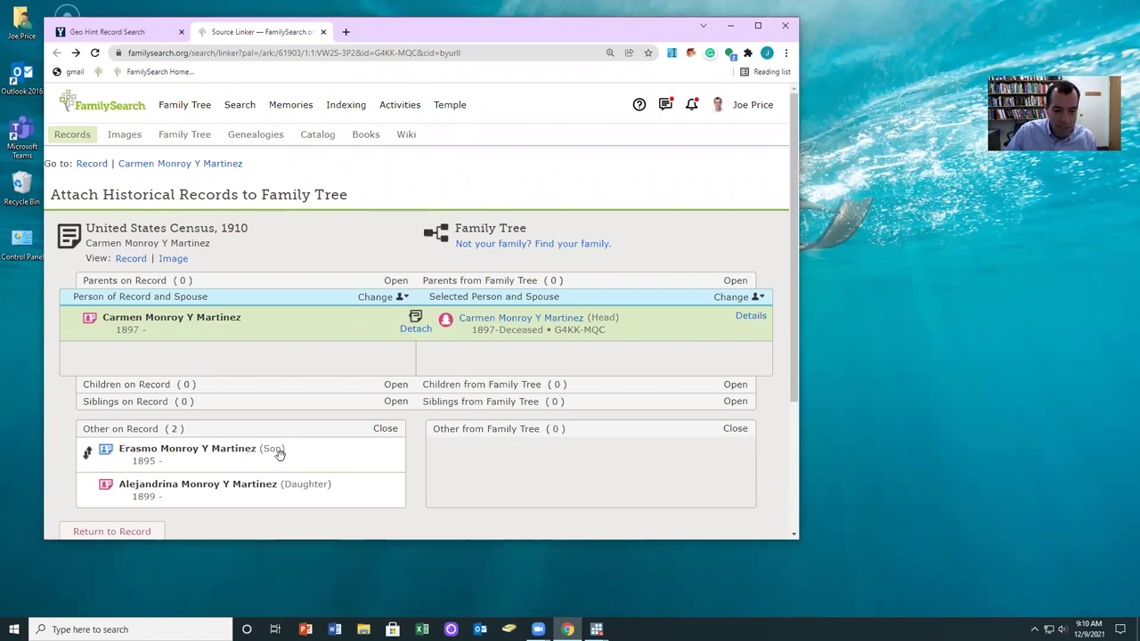
click(86, 166)
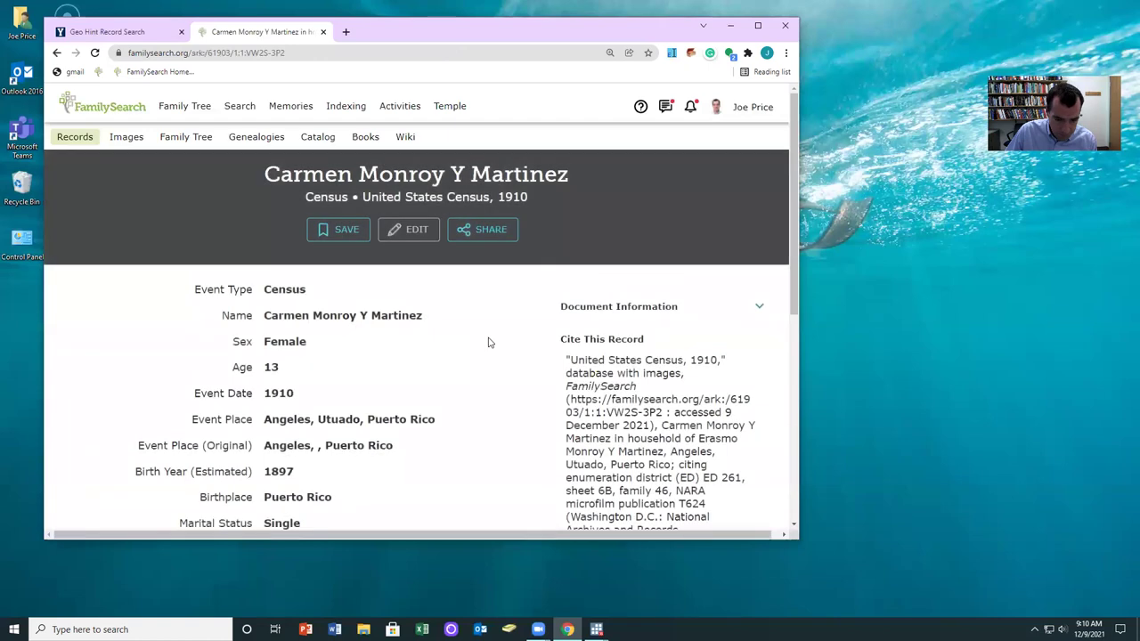
scroll(259, 233, down, 1)
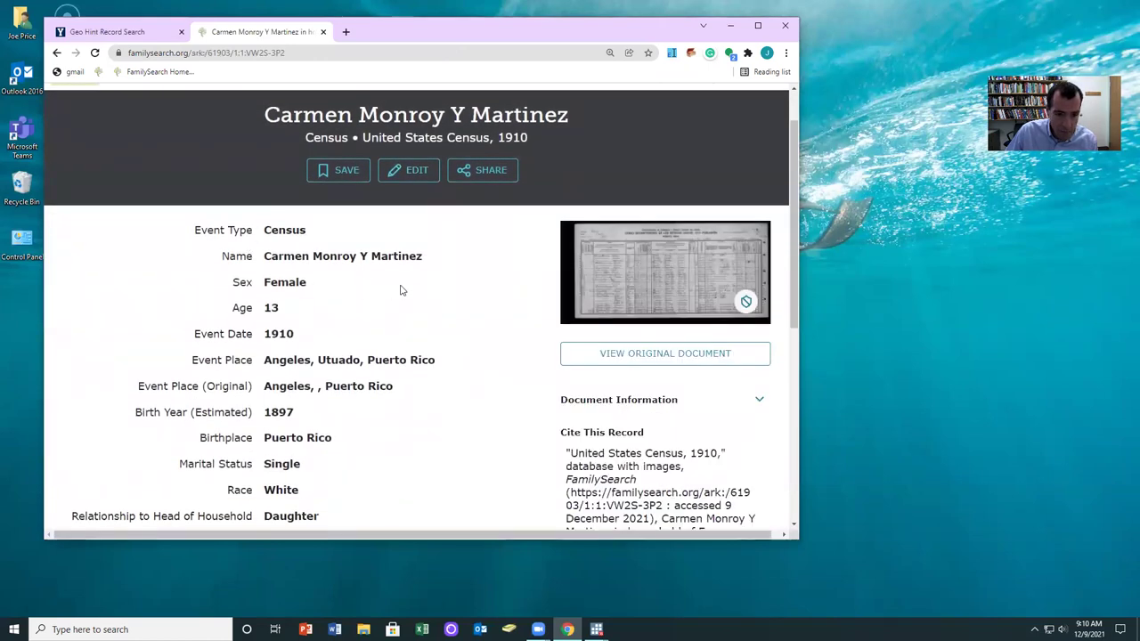
scroll(316, 307, down, 2)
scroll(309, 341, down, 3)
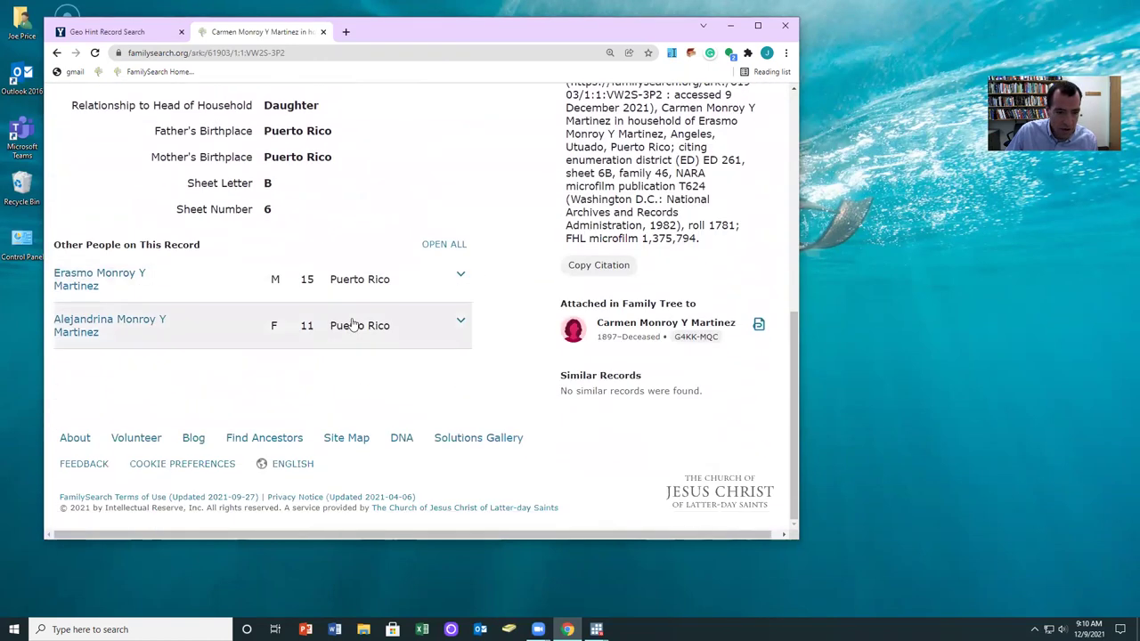
Step: Expand and review the details of both other people on the census record, and return to the Source Linker
click(460, 273)
scroll(396, 334, down, 2)
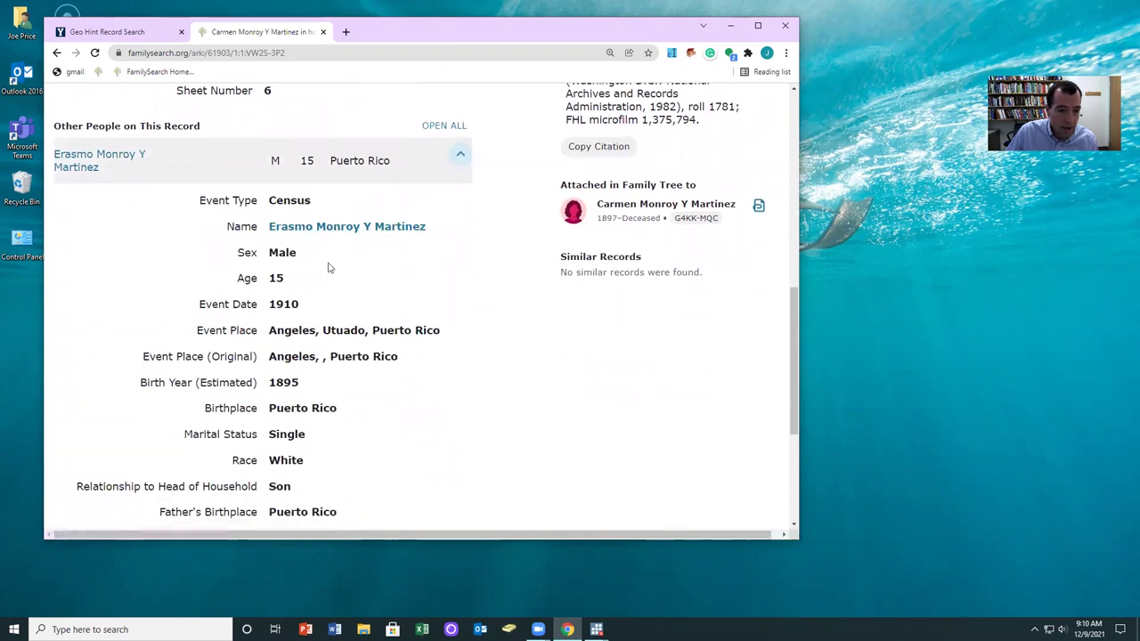
scroll(327, 268, down, 1)
scroll(294, 421, down, 2)
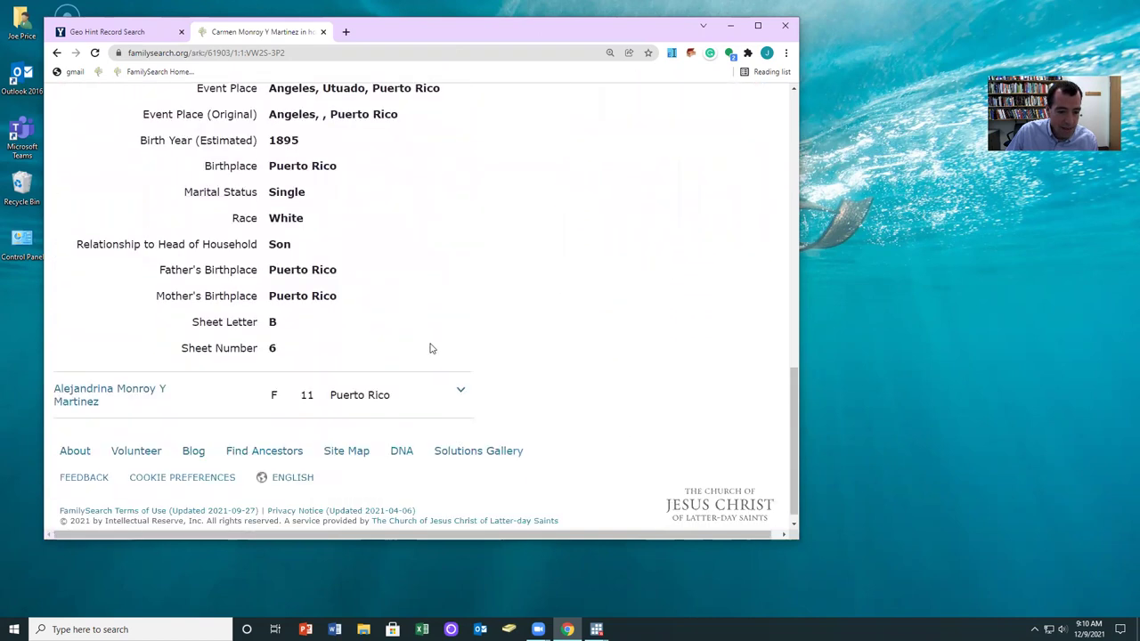
click(460, 376)
scroll(449, 335, down, 3)
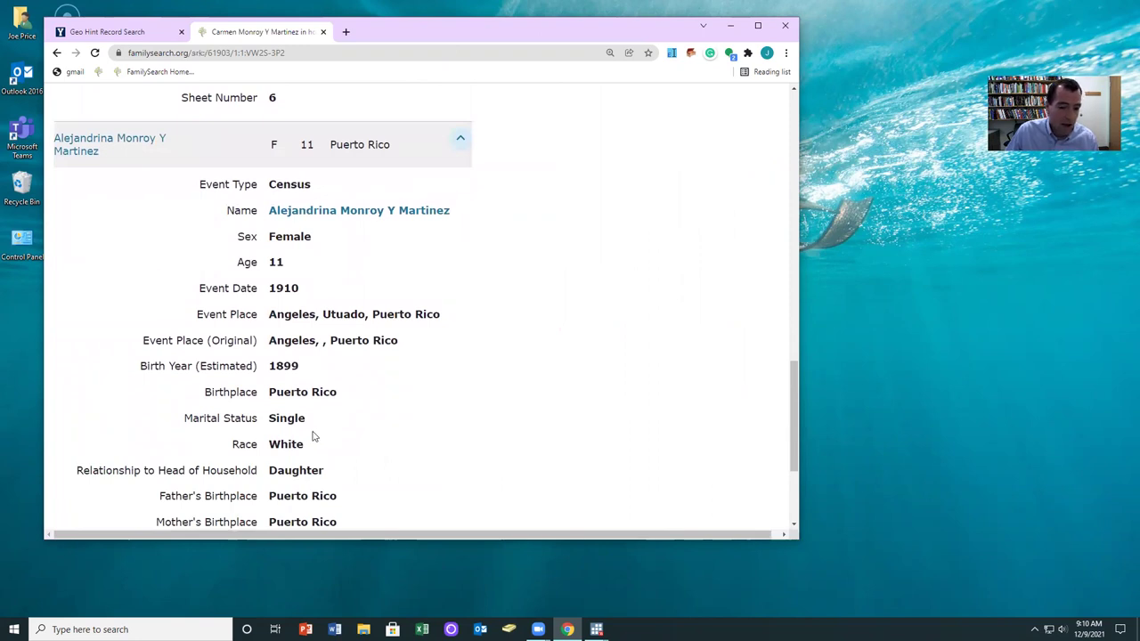
scroll(370, 424, up, 10)
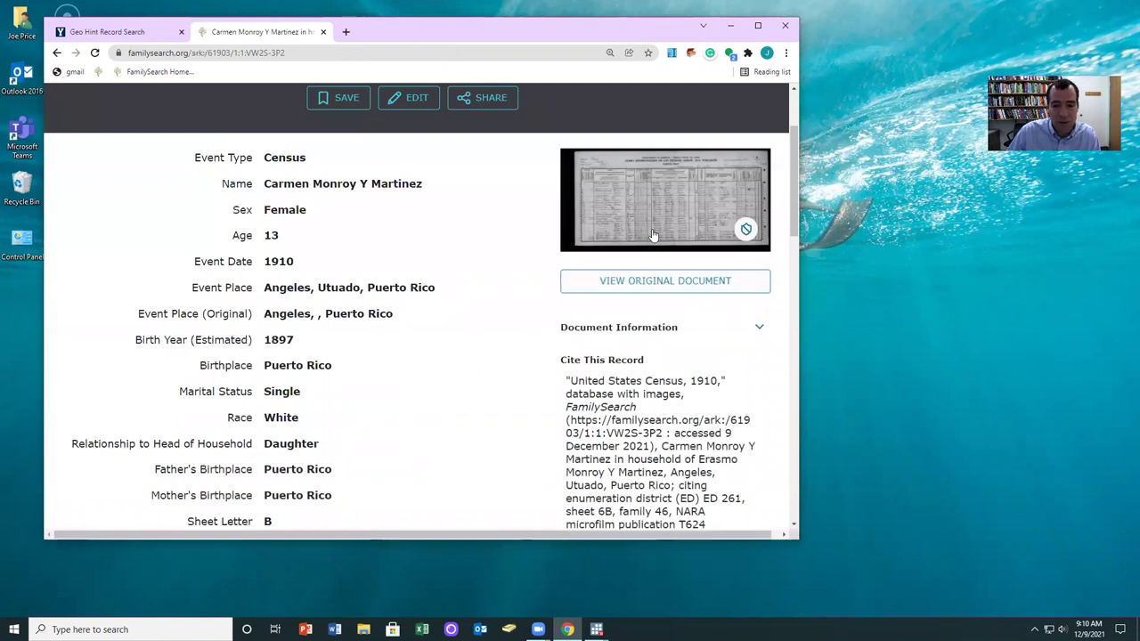
scroll(268, 169, up, 2)
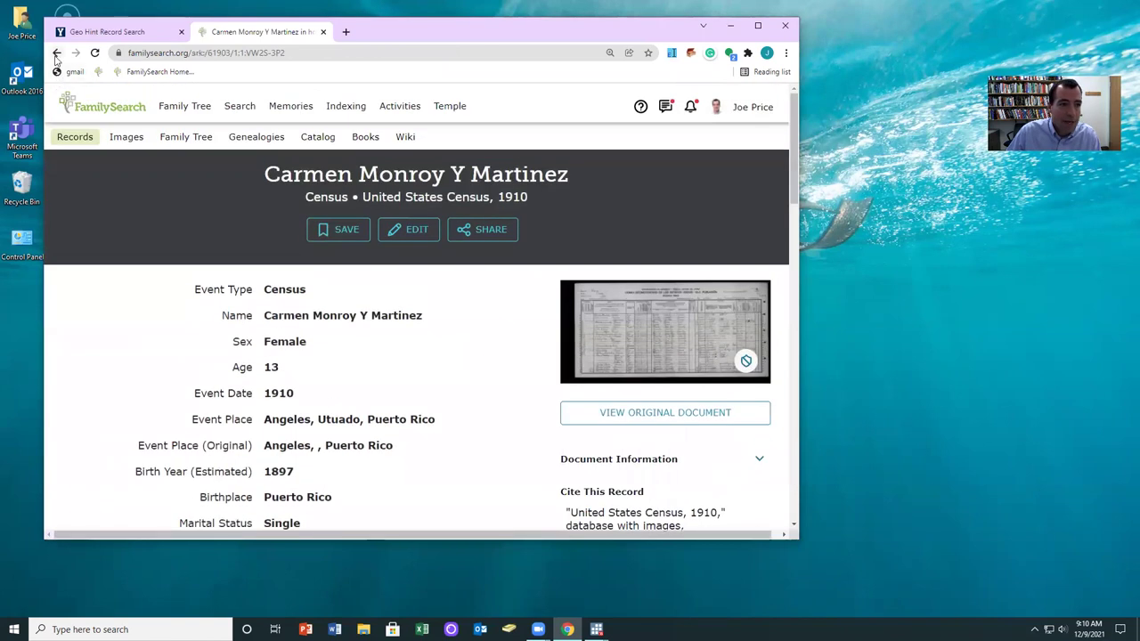
click(57, 53)
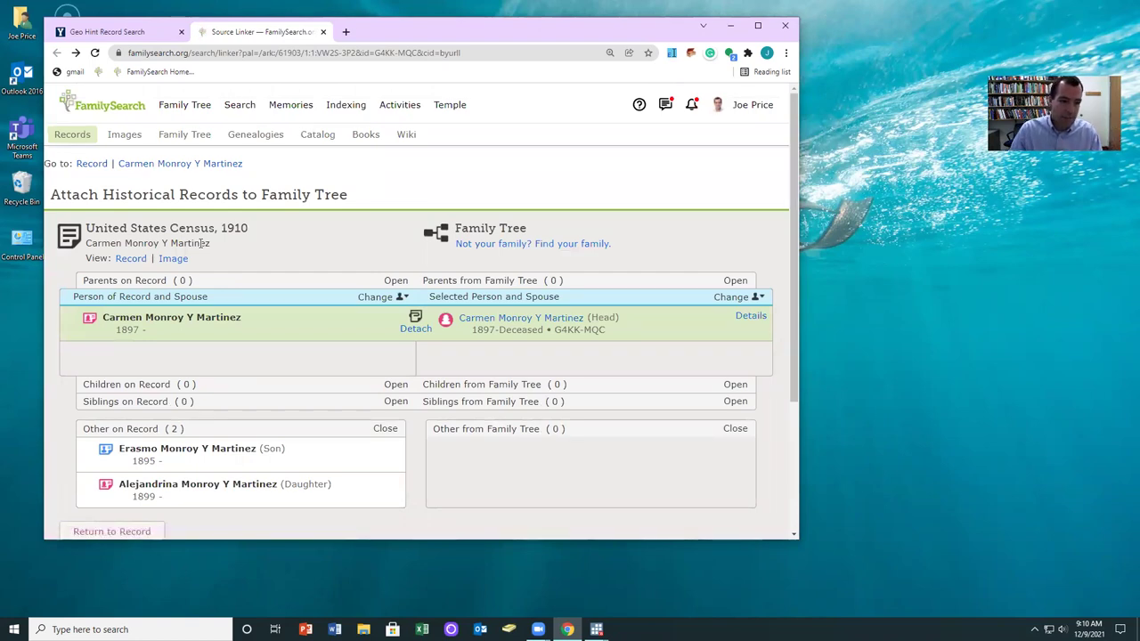
Step: Open the attached person's Family Tree page in a new tab and review the vitals, residences and family members
click(488, 318)
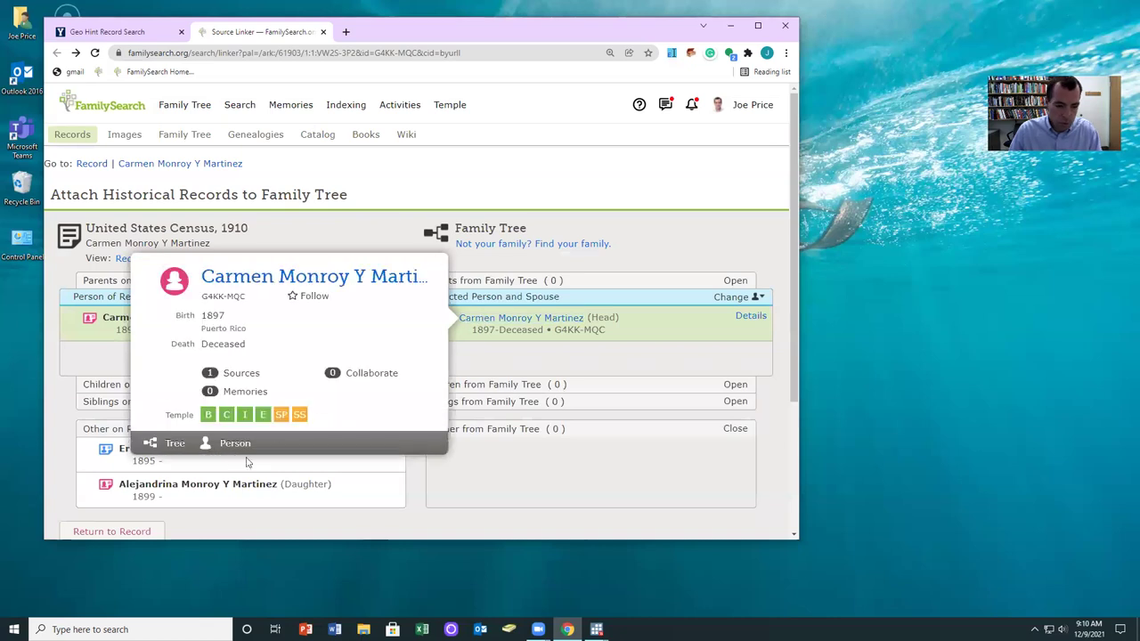
right_click(235, 454)
click(279, 457)
click(380, 31)
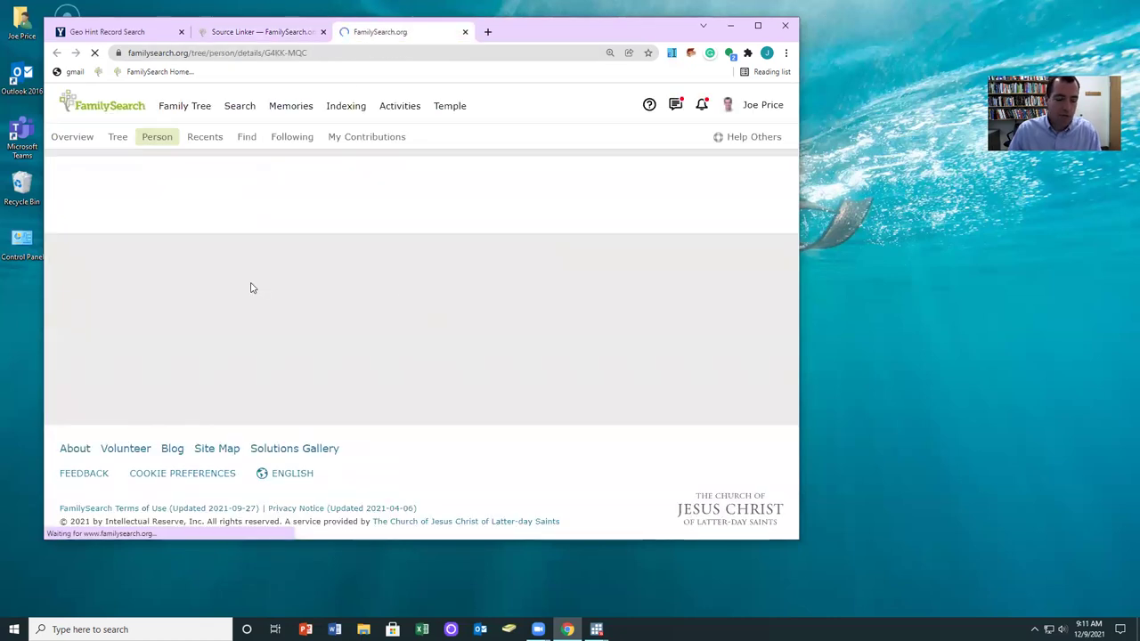
scroll(283, 356, down, 5)
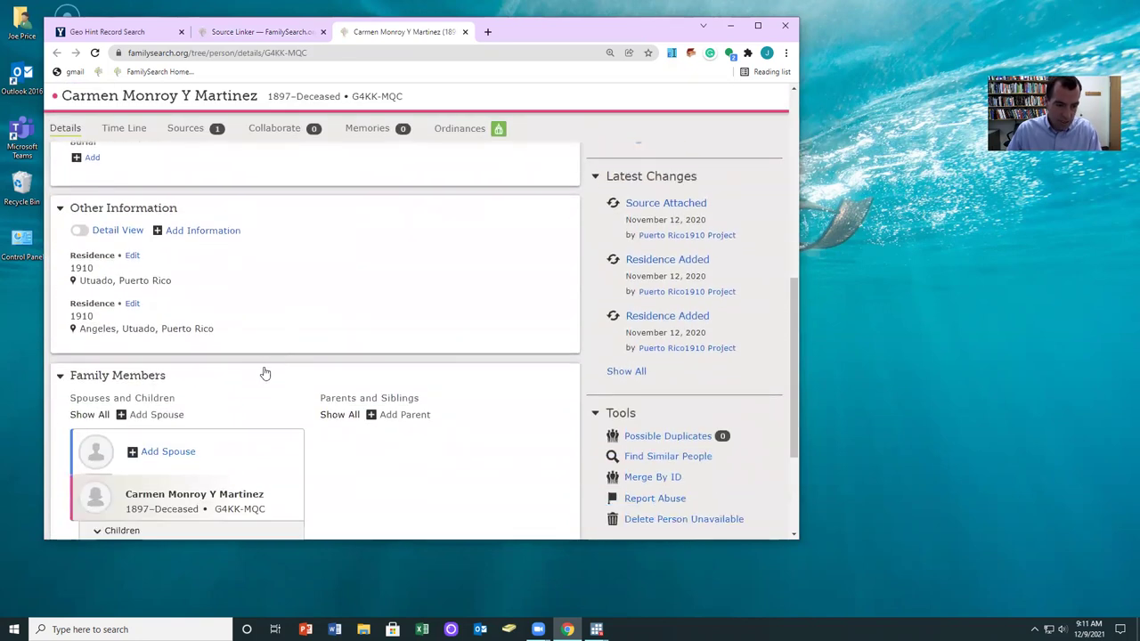
scroll(262, 374, down, 2)
scroll(224, 392, up, 3)
scroll(224, 393, up, 2)
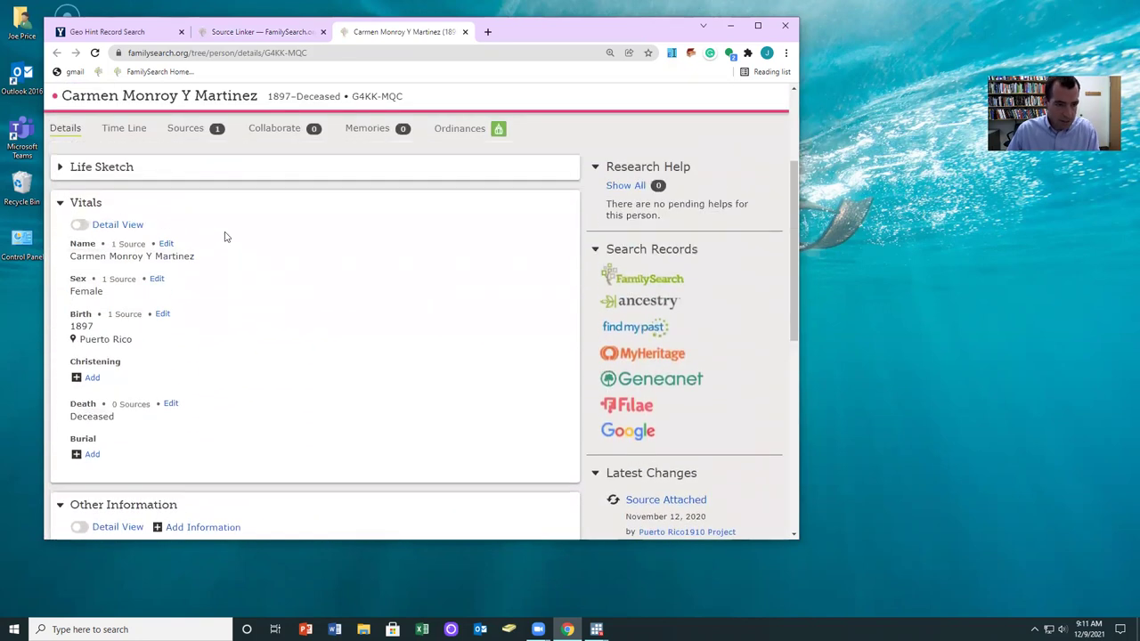
Step: Search Ancestry for records of this person and place the results in a separate window beside the FamilySearch profile
click(638, 307)
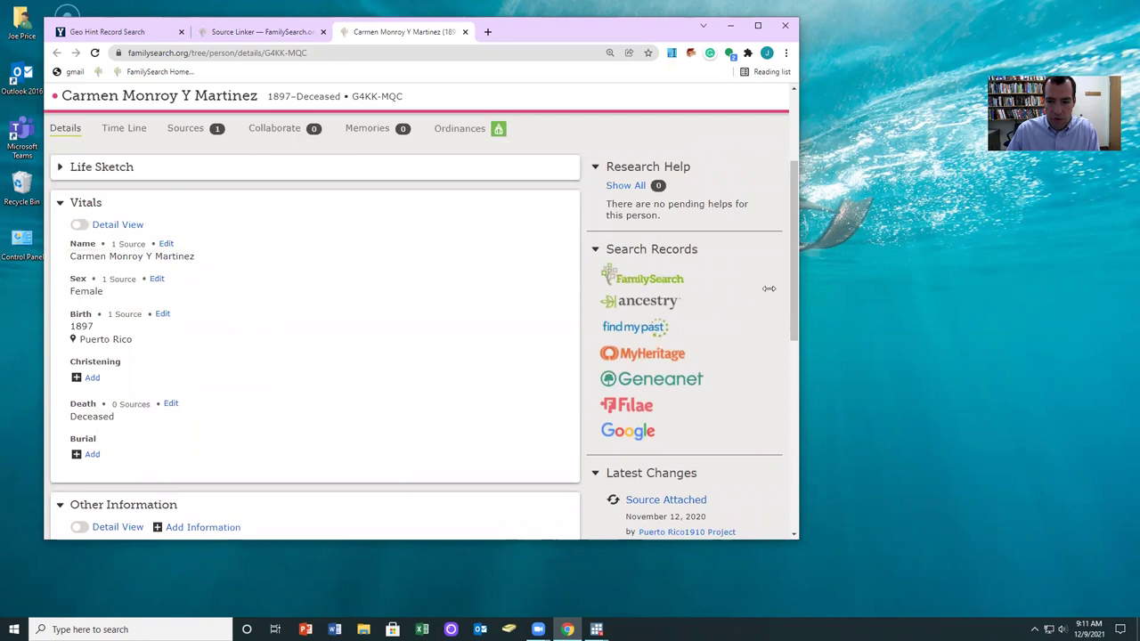
drag(799, 294, 658, 302)
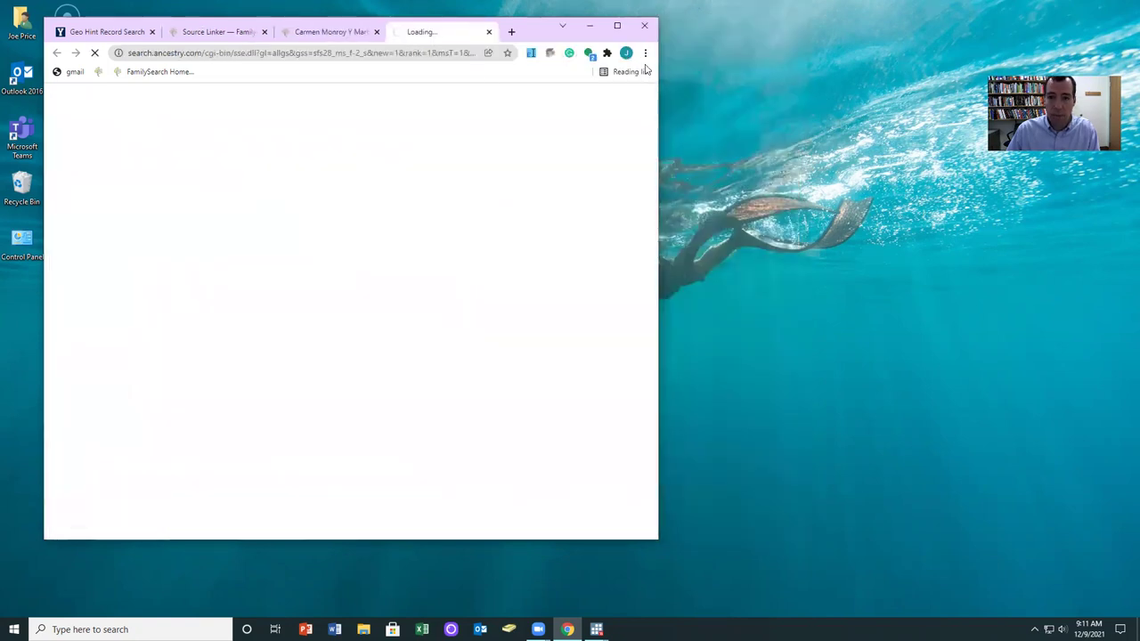
drag(421, 31, 636, 31)
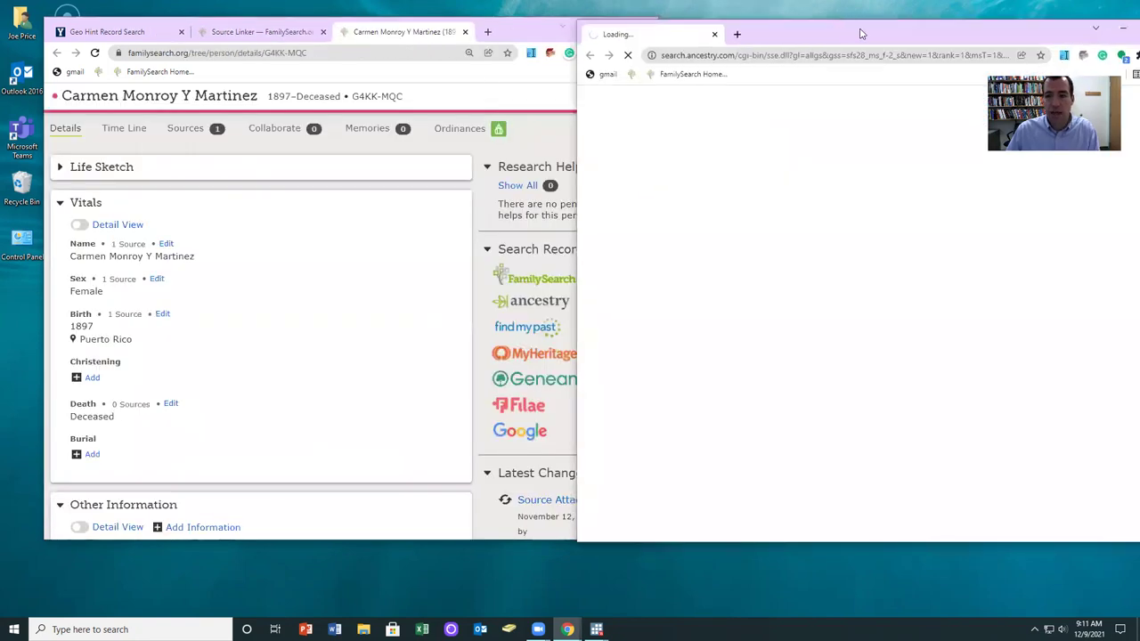
drag(849, 32, 825, 30)
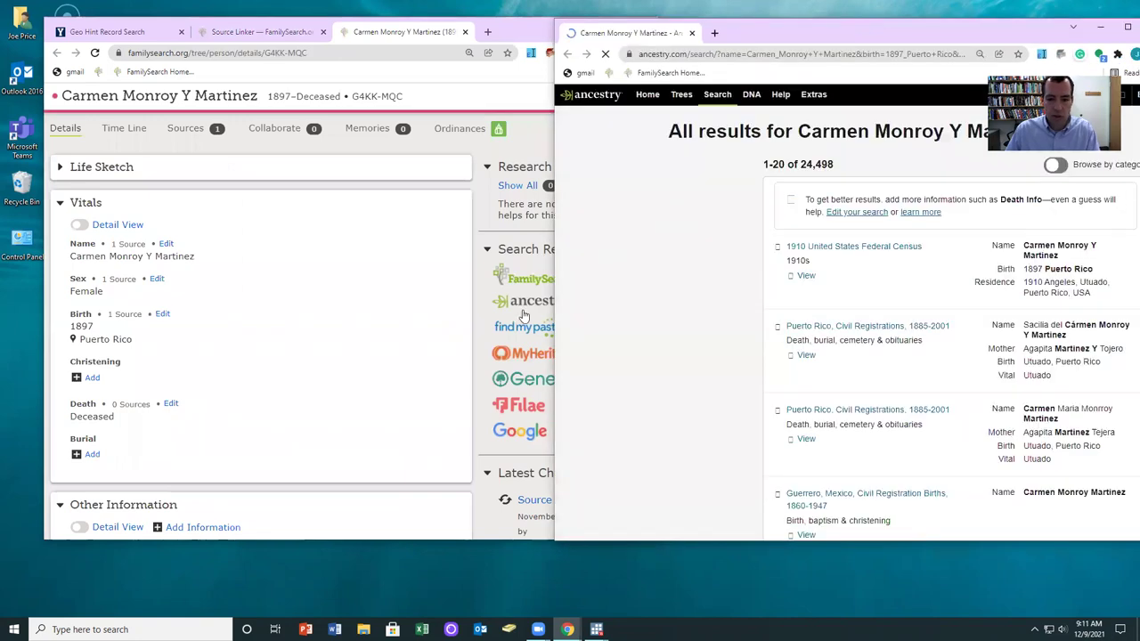
Step: Open the person's 1910 United States Federal Census result, review the household members, and open the head of household's record
click(824, 252)
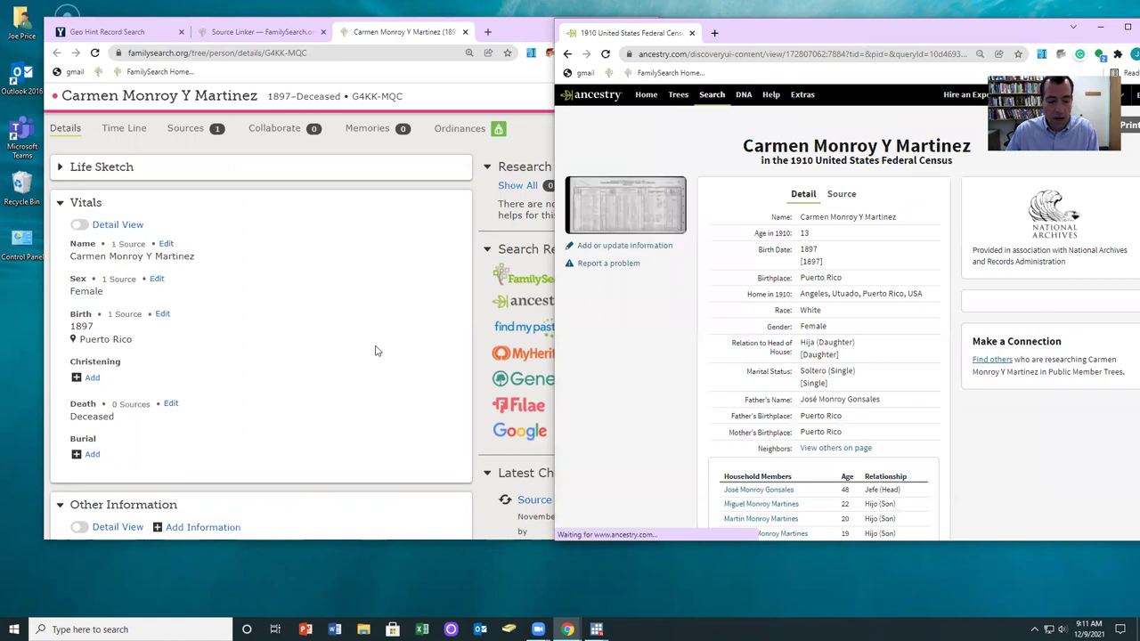
scroll(225, 370, down, 1)
scroll(225, 369, down, 3)
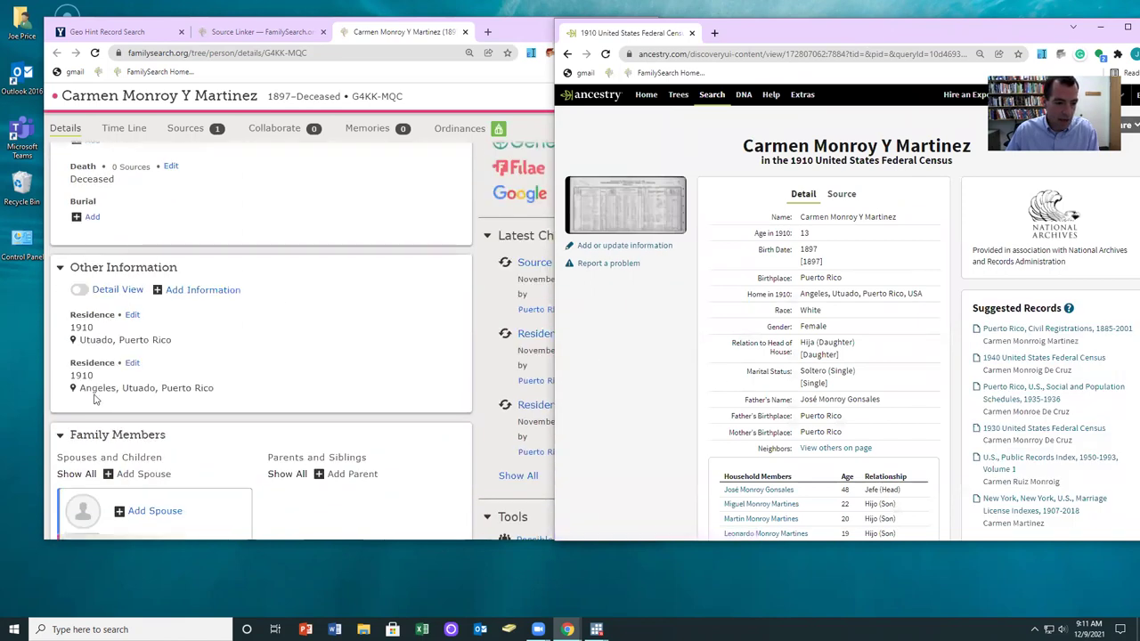
scroll(834, 309, down, 2)
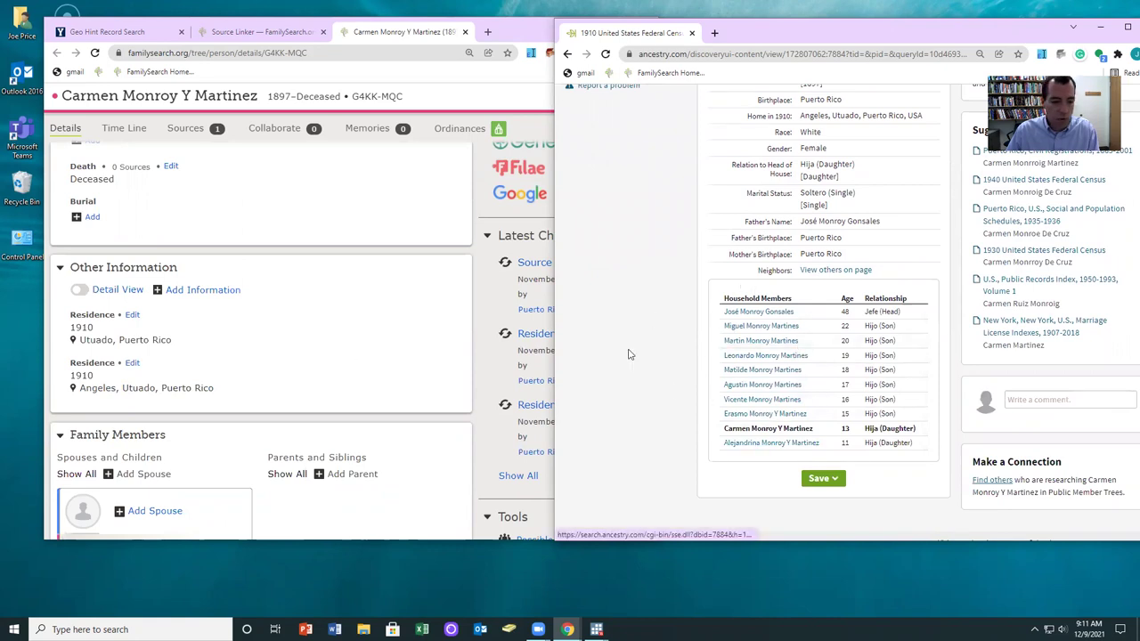
scroll(311, 317, down, 2)
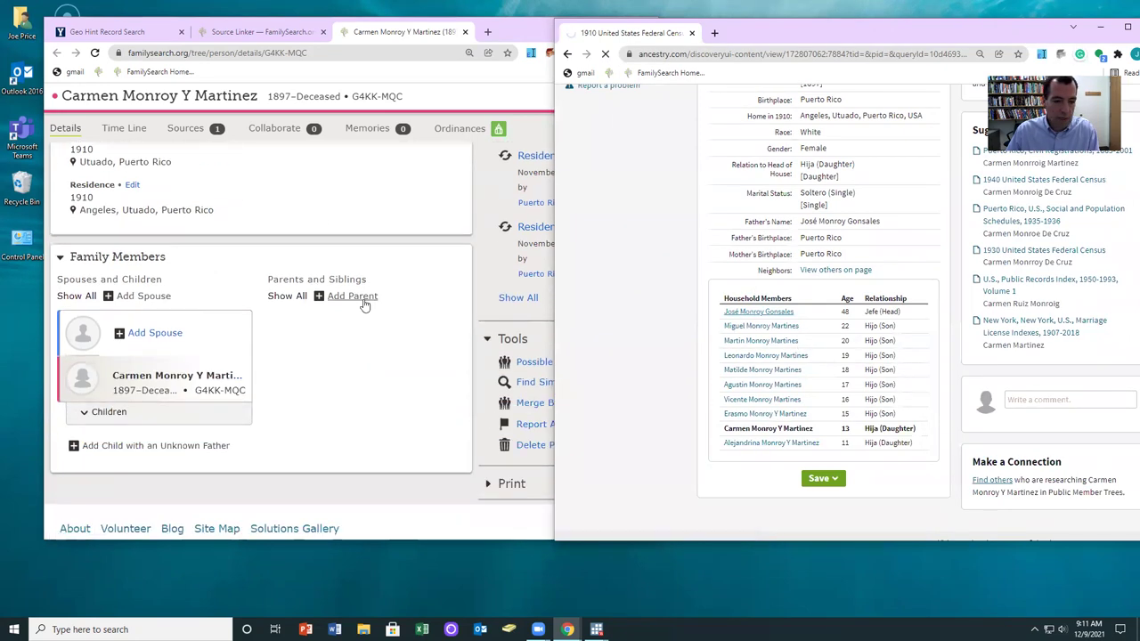
Step: Start adding a parent, copying the father's first and last names from the census record and marking him Male and Deceased
click(351, 295)
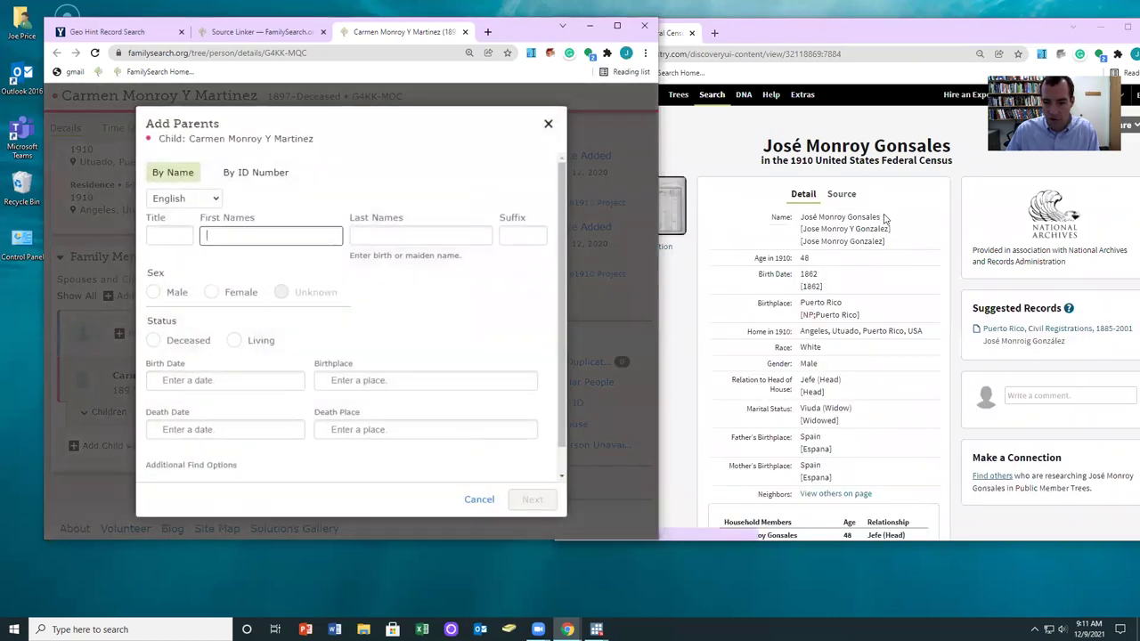
drag(890, 229, 803, 228)
key(ctrl+c)
click(257, 236)
key(ctrl+v)
drag(318, 236, 233, 235)
key(ctrl+x)
key(Tab)
key(ctrl+v)
click(153, 292)
click(153, 340)
Step: Fill in the parent's birth date with the birth year copied from the census record
drag(833, 279, 800, 274)
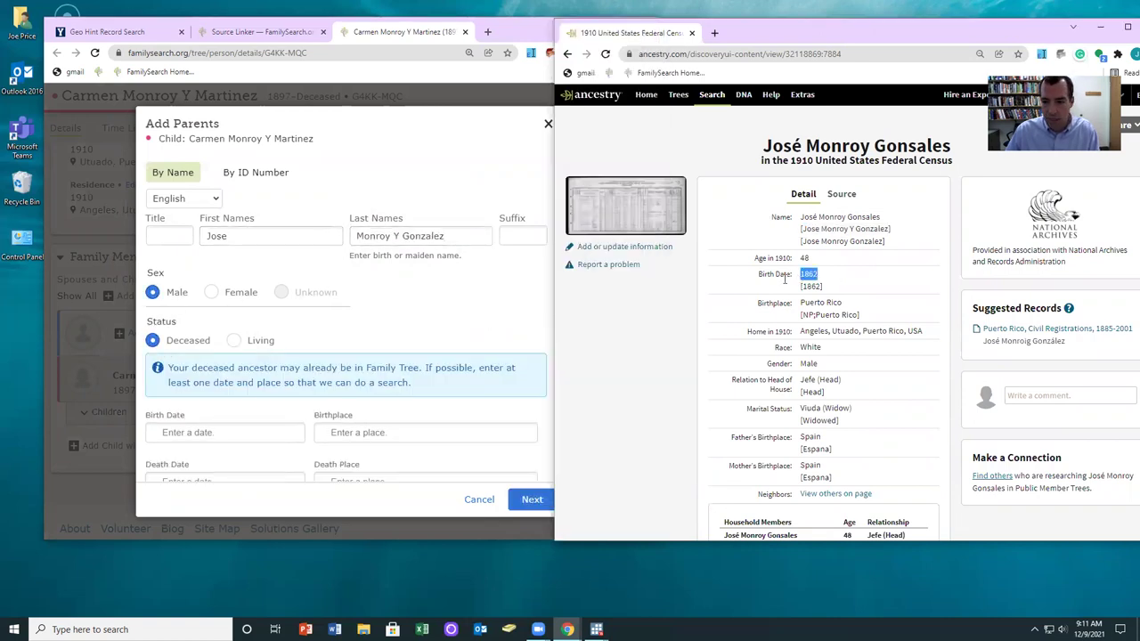
key(ctrl+c)
click(192, 432)
key(ctrl+v)
click(179, 379)
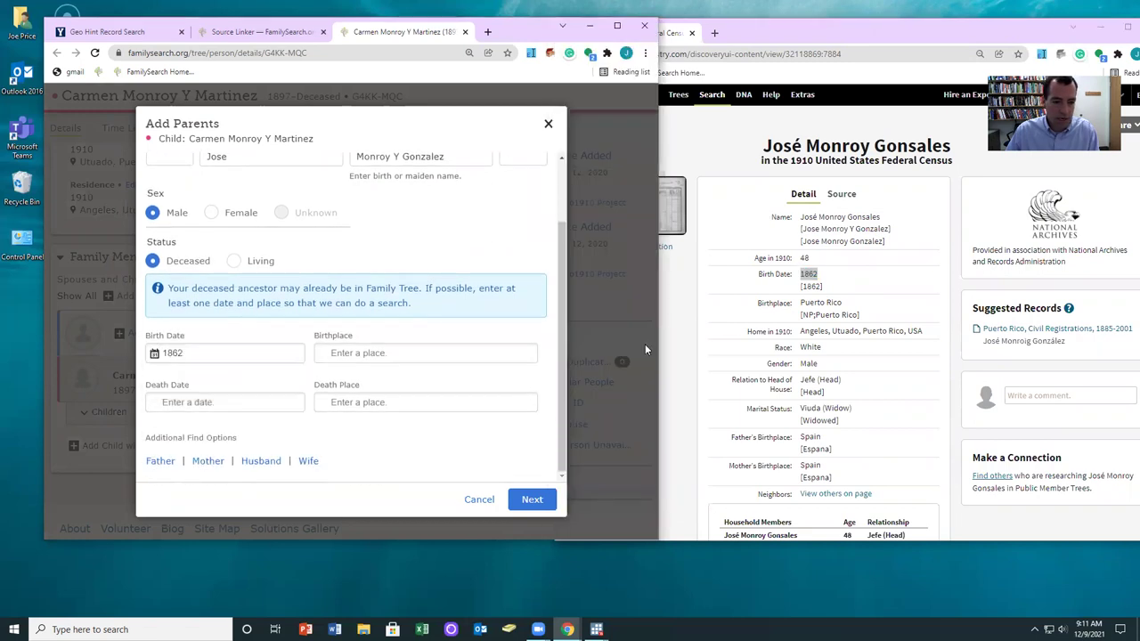
Step: Set the parent's birthplace to Puerto Rico and search Family Tree for possible matches
drag(861, 303, 799, 306)
key(ctrl+c)
click(341, 355)
key(ctrl+v)
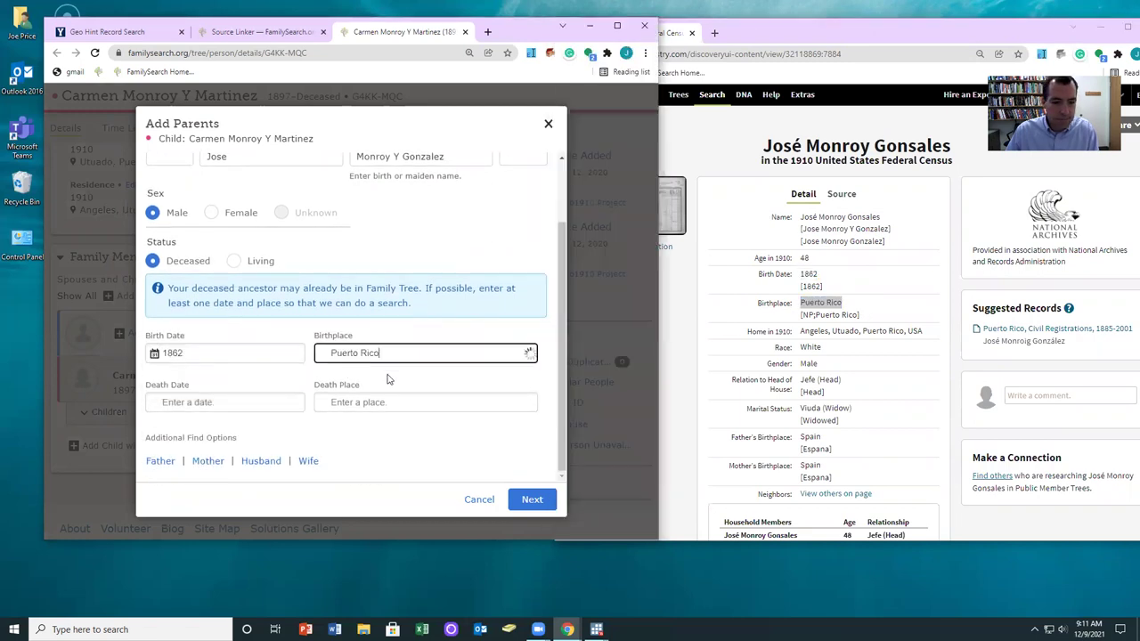
click(349, 367)
click(518, 499)
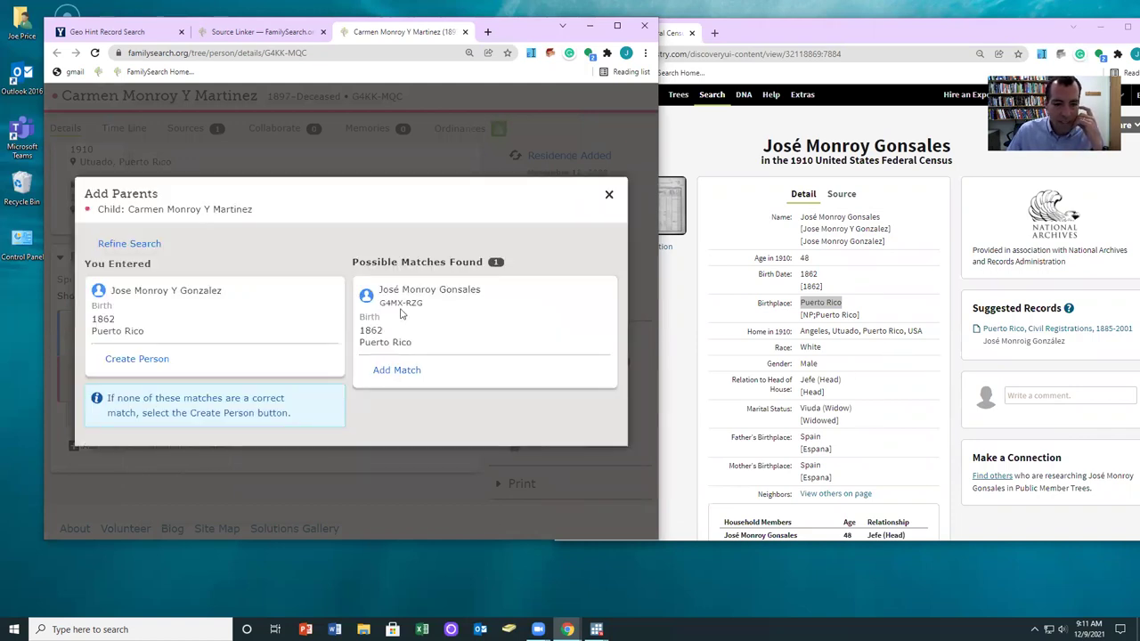
Step: Open the possible match's Family Tree profile in a new tab
right_click(399, 304)
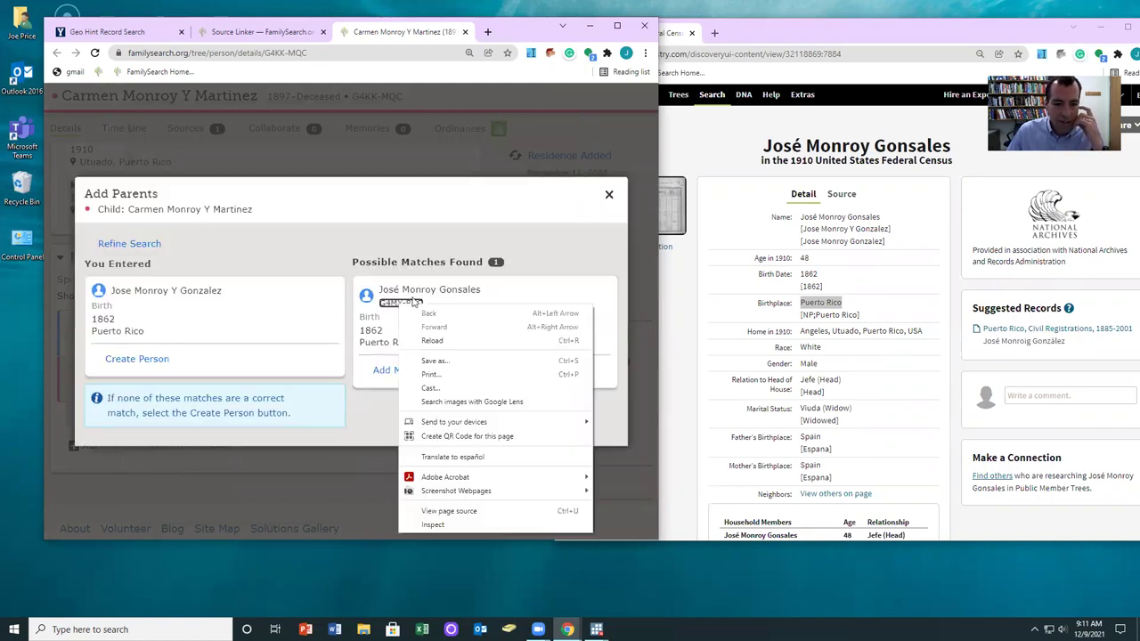
click(362, 385)
click(430, 300)
right_click(426, 296)
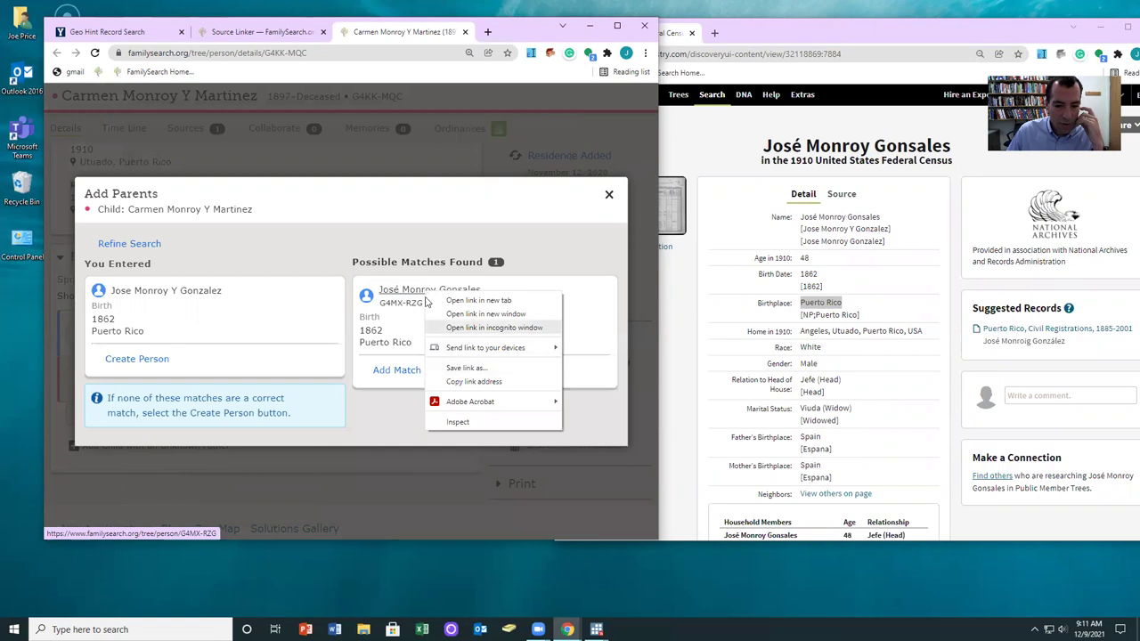
click(431, 300)
click(440, 32)
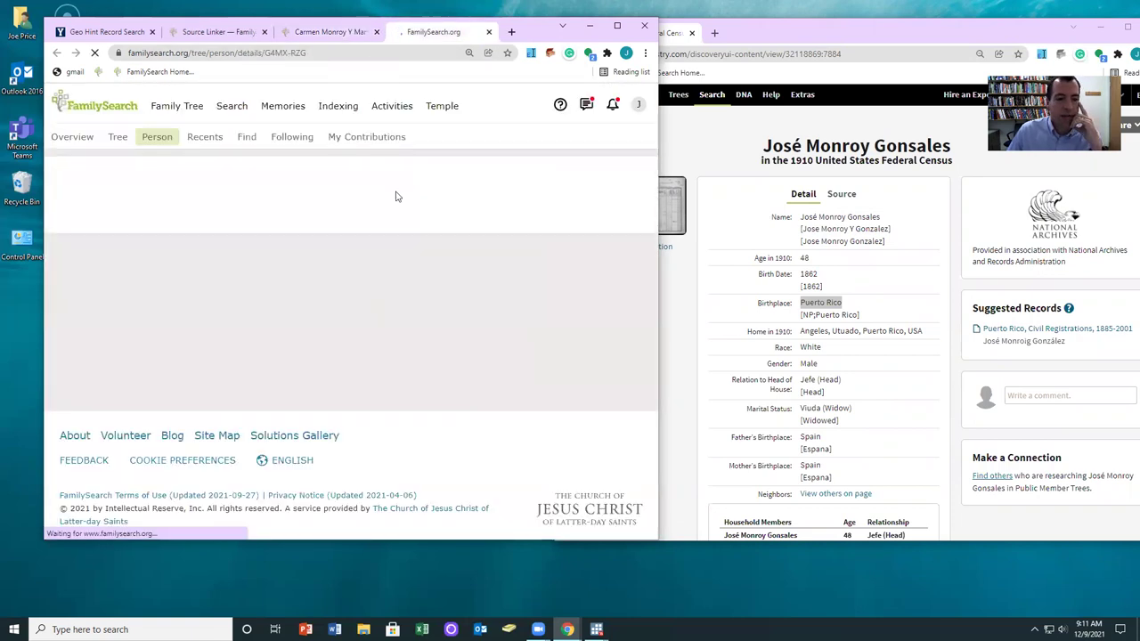
Step: Review the possible match's vitals, residences, spouses and children, and return to the Add Parents matches
scroll(281, 373, down, 6)
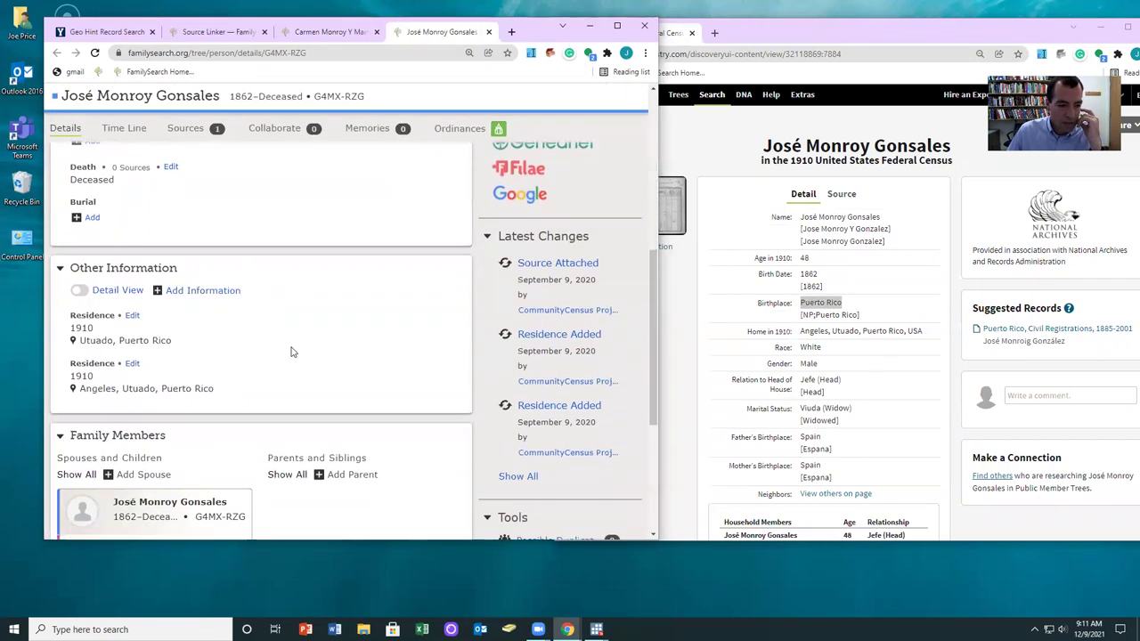
click(107, 414)
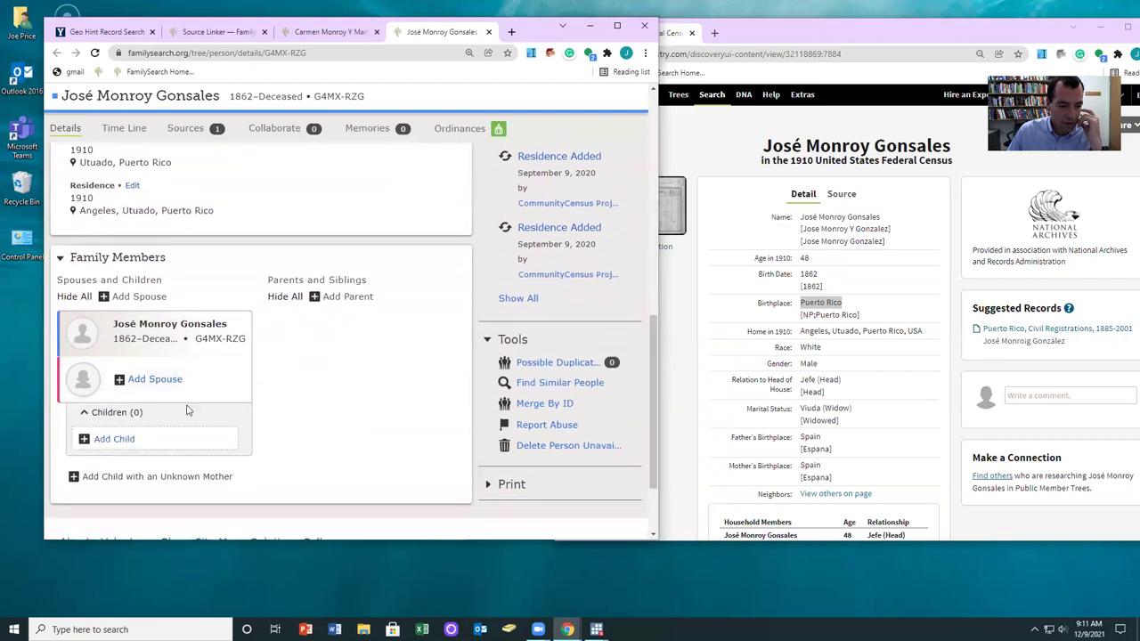
scroll(236, 405, up, 2)
scroll(271, 408, up, 1)
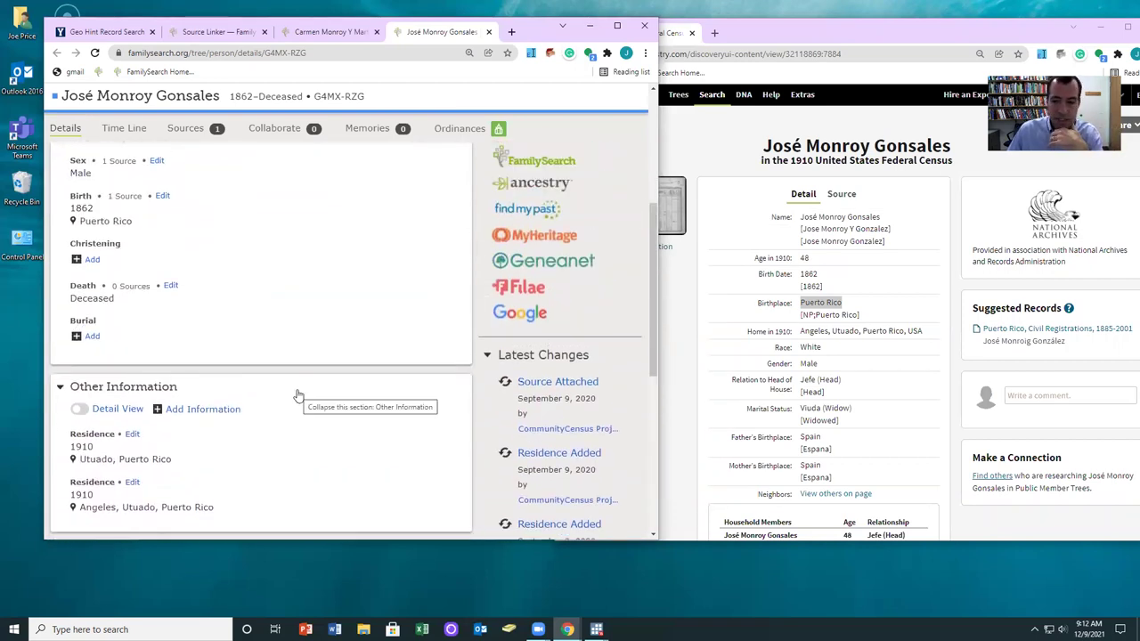
scroll(320, 391, up, 2)
click(325, 32)
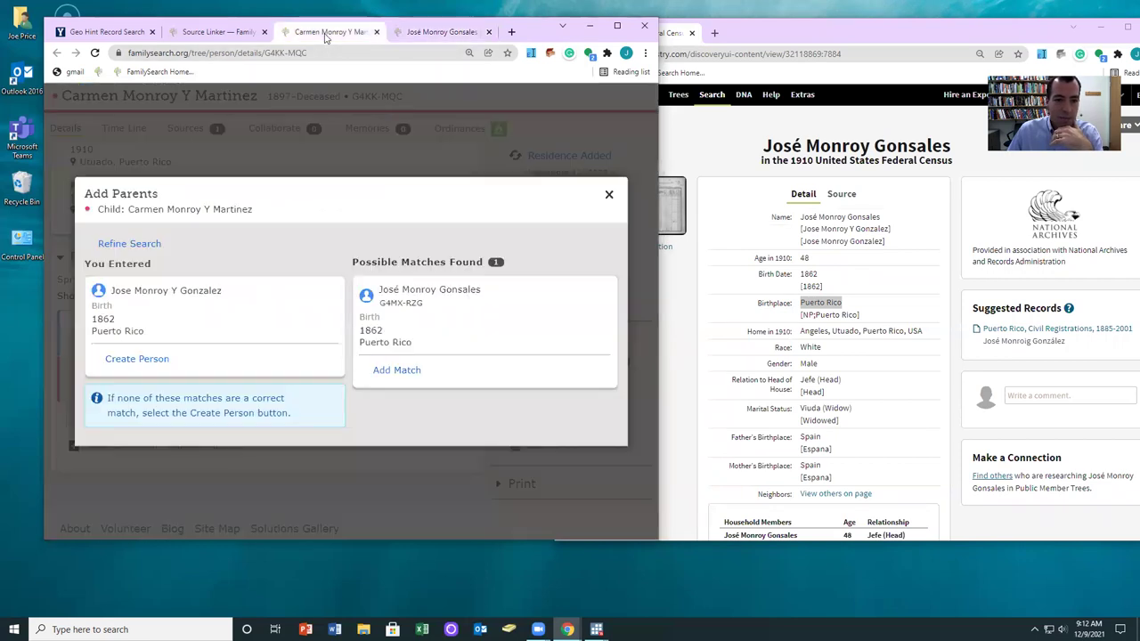
Step: Add the possible match as the person's father and bring up the household members list on the Ancestry census record
click(401, 370)
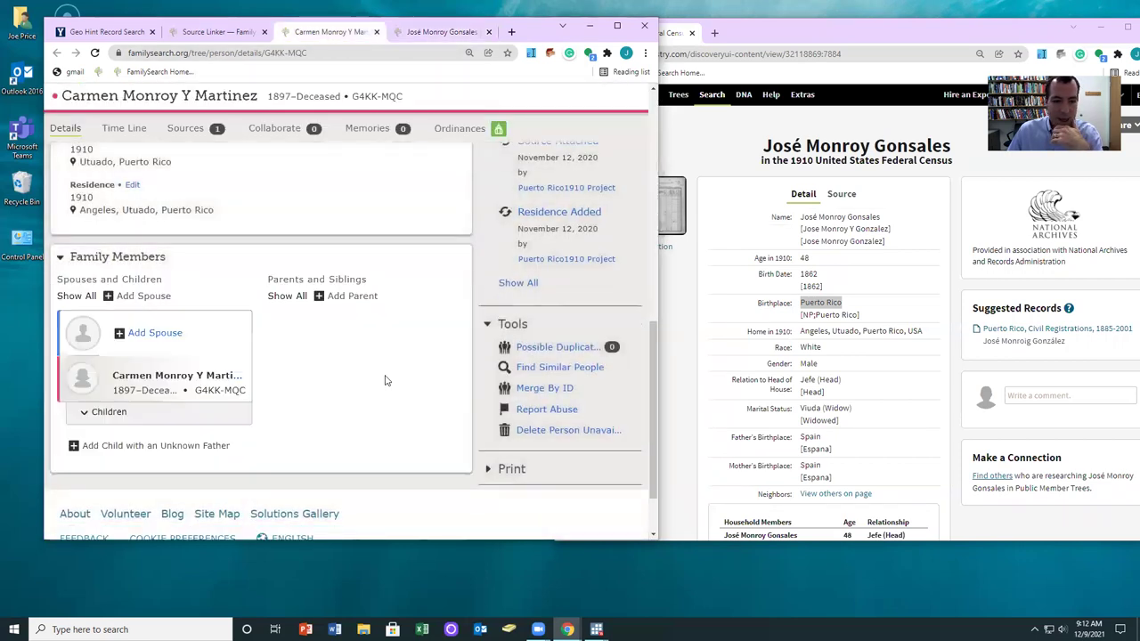
scroll(783, 338, down, 3)
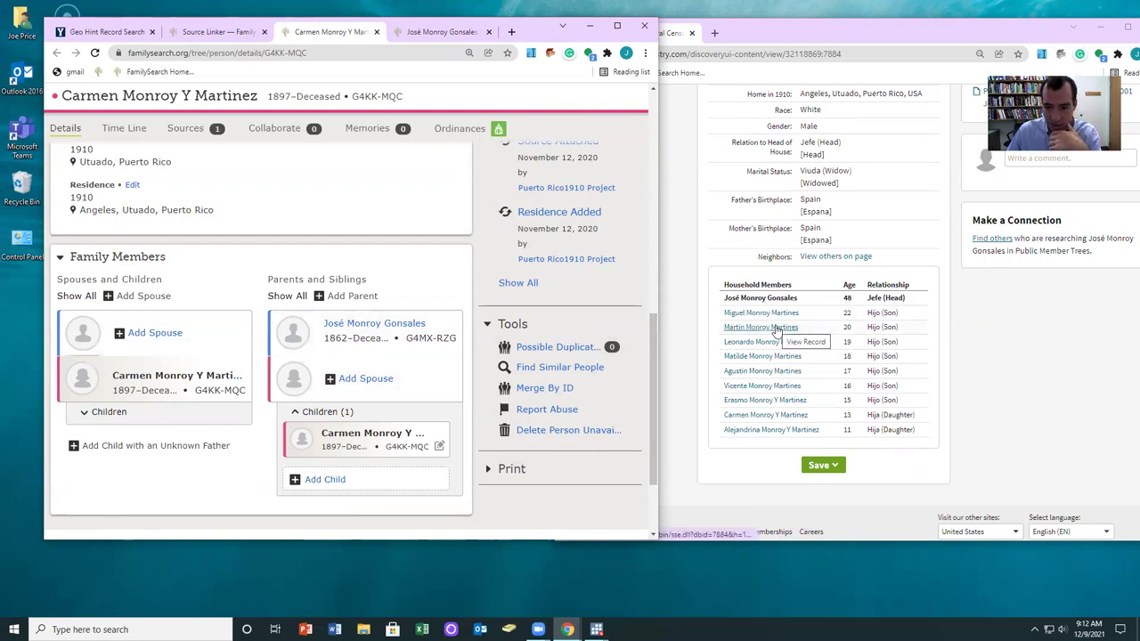
Step: Refresh the Source Linker and move the two other people on the census record into the siblings section
click(214, 32)
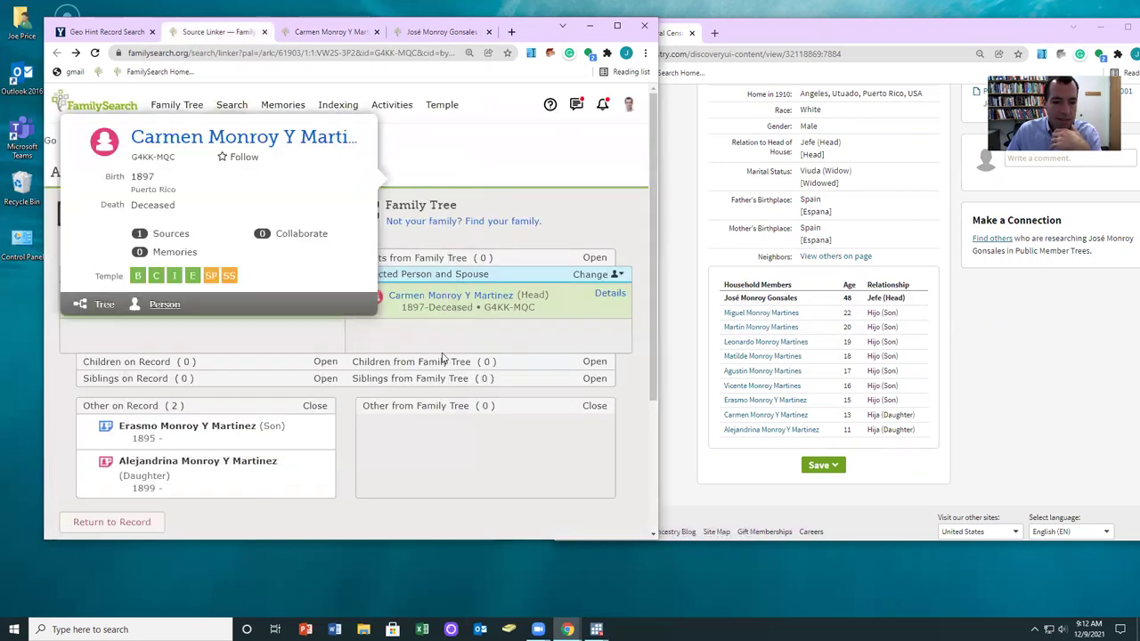
click(94, 53)
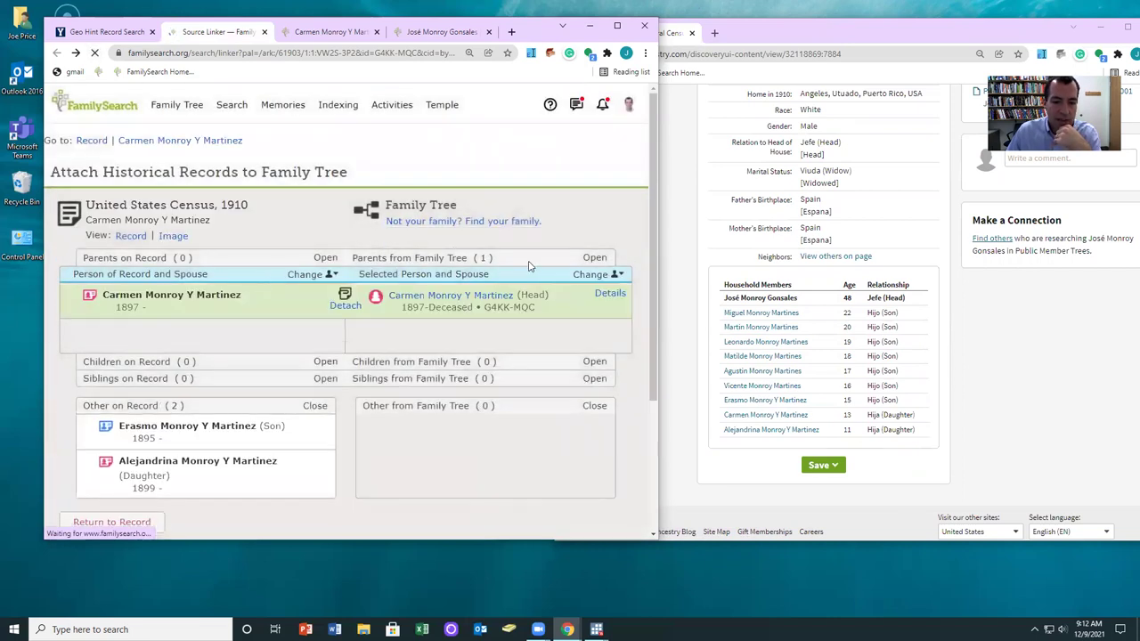
click(593, 258)
scroll(555, 261, down, 1)
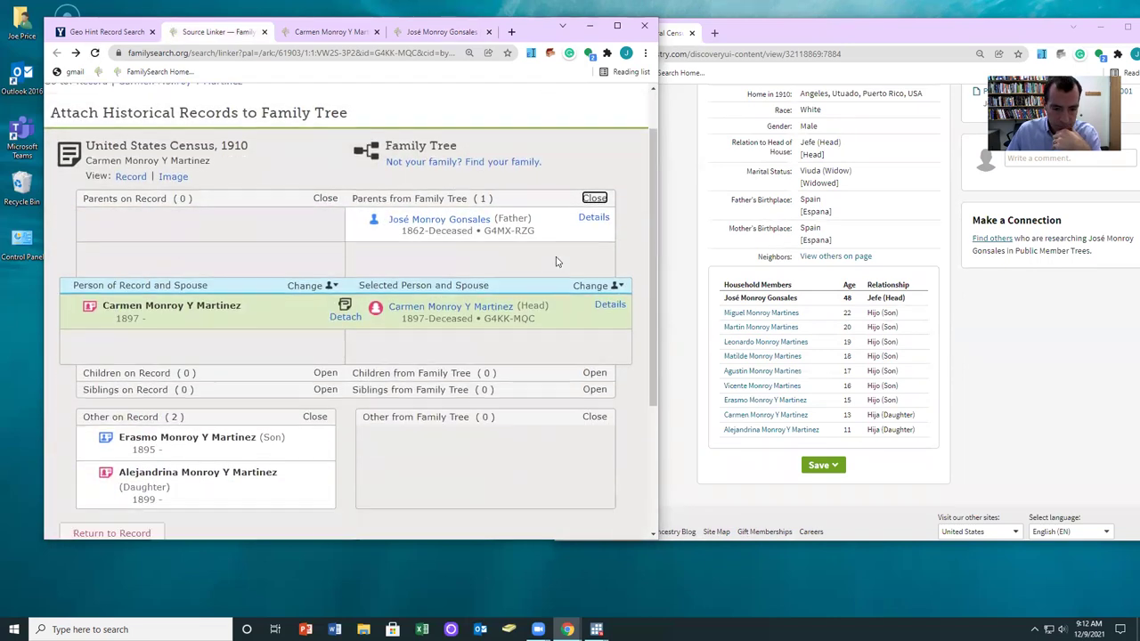
click(594, 390)
scroll(592, 392, down, 2)
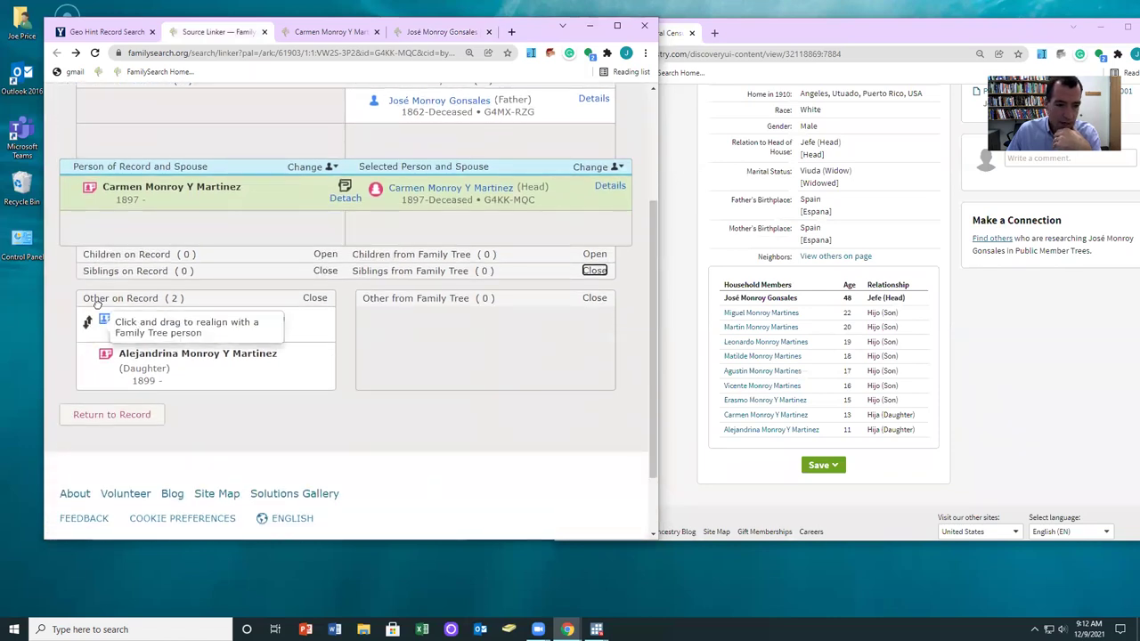
mouse_move(108, 319)
mouse_down()
mouse_move(108, 291)
mouse_move(88, 291)
mouse_up()
drag(87, 356, 89, 323)
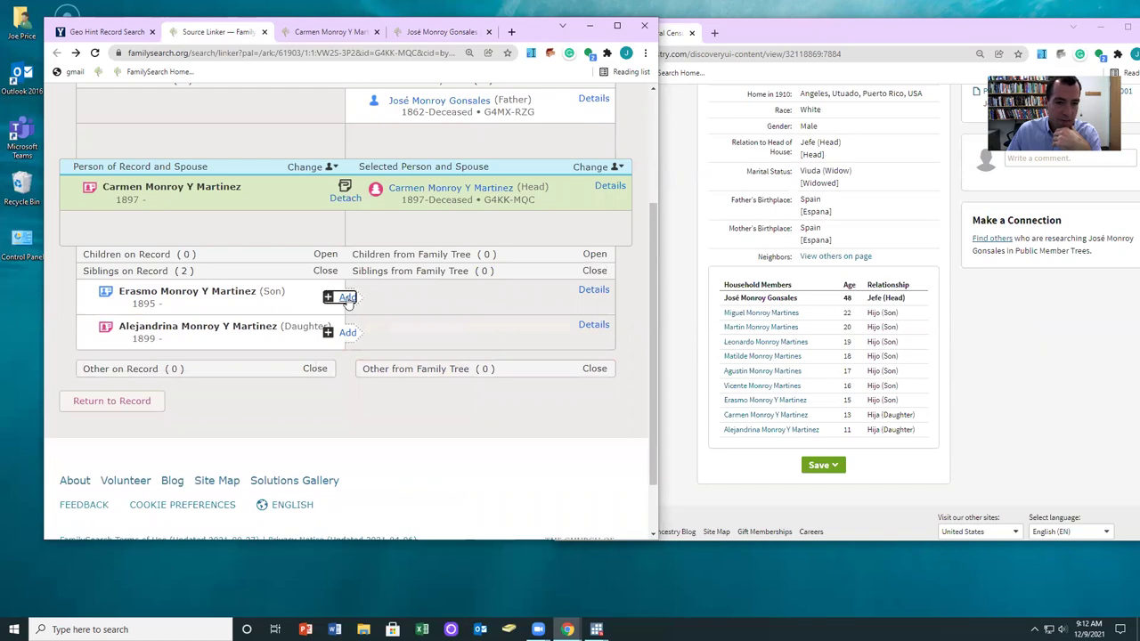
Step: Create the son on the record as a new Family Tree person and attach the census source with the 1910 Angeles, Utuado residence
click(343, 296)
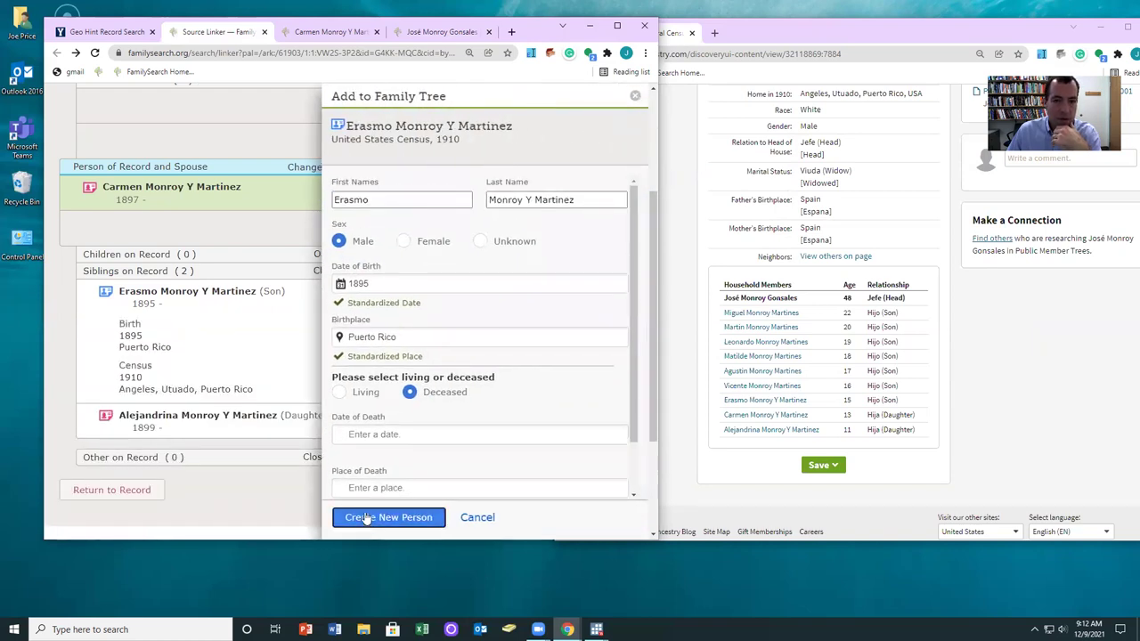
click(364, 516)
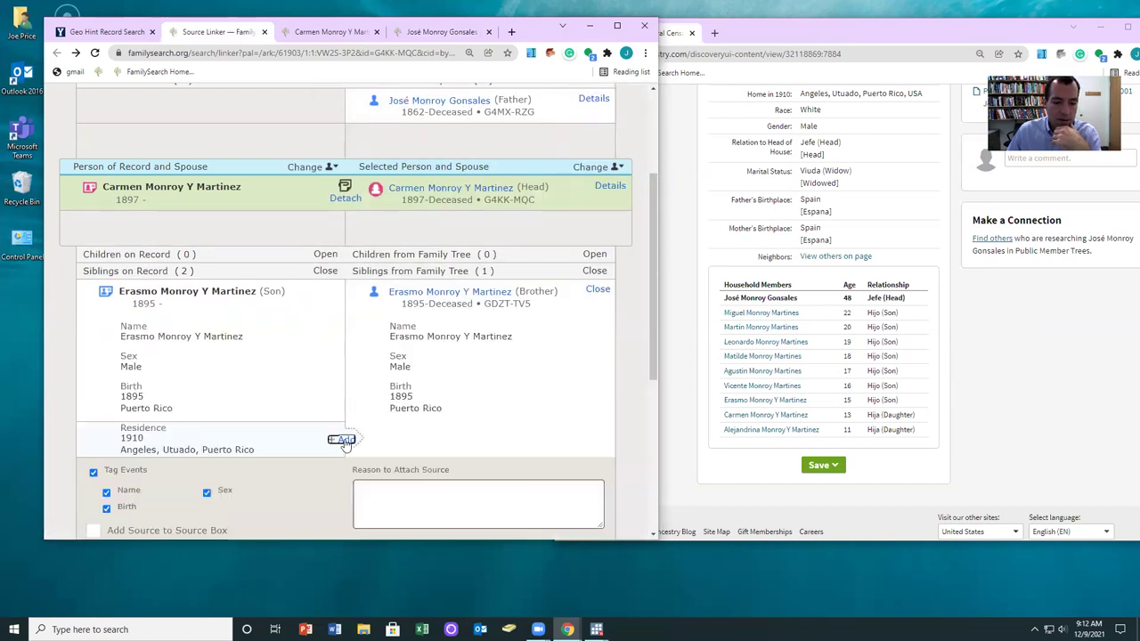
click(344, 439)
scroll(563, 436, down, 3)
click(525, 419)
Step: Create the daughter on the record as a new Family Tree person and attach the census source with her 1910 residence
click(347, 261)
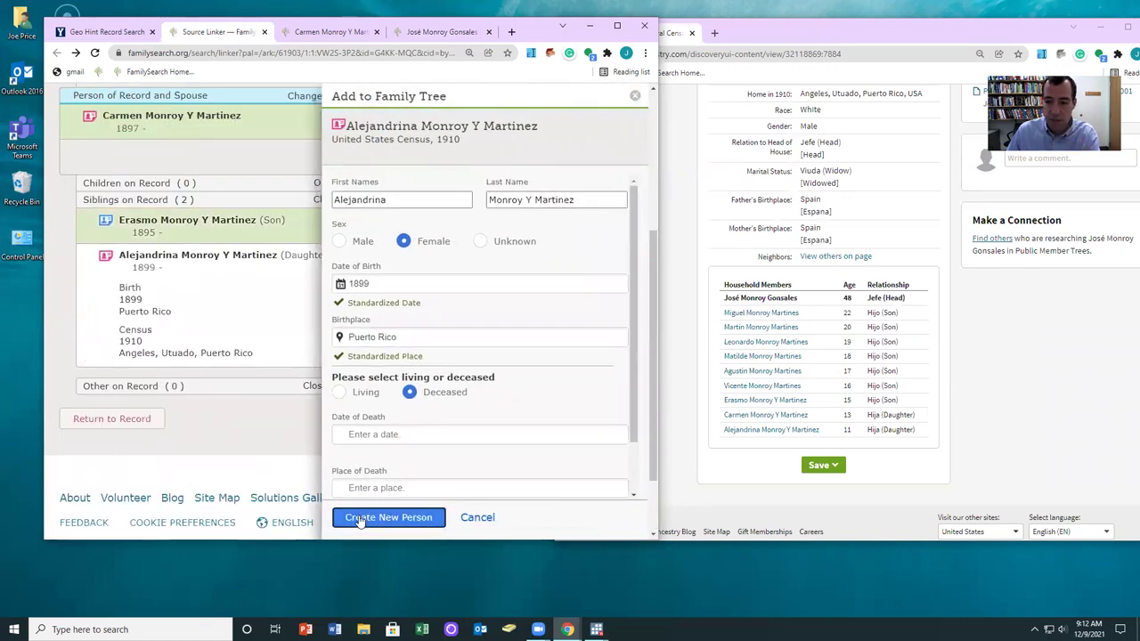
click(360, 517)
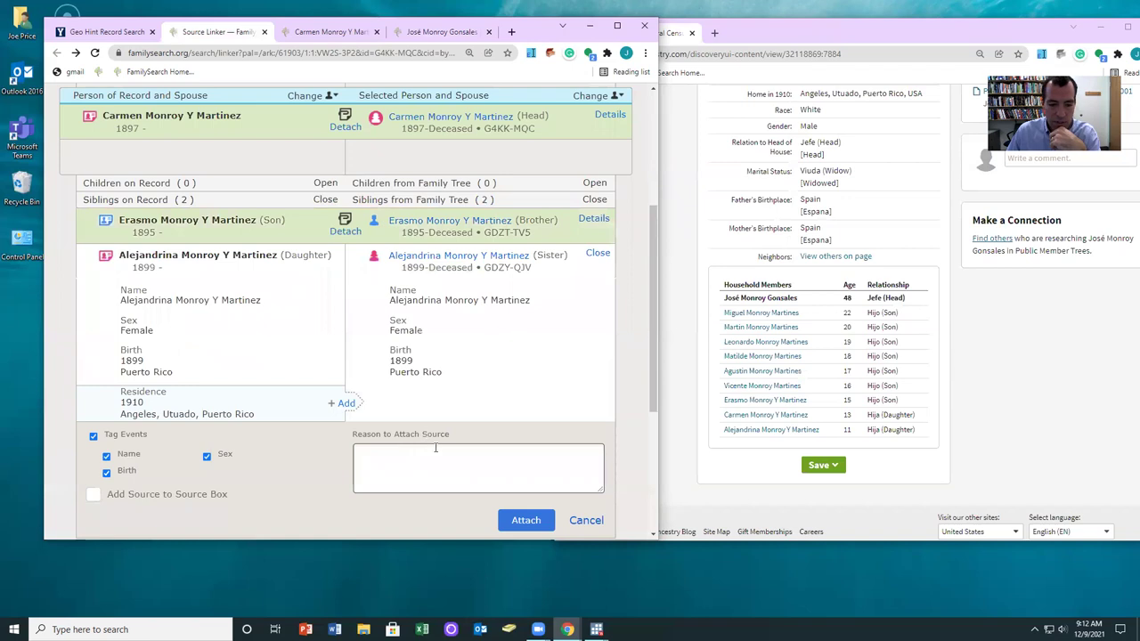
click(341, 405)
click(526, 444)
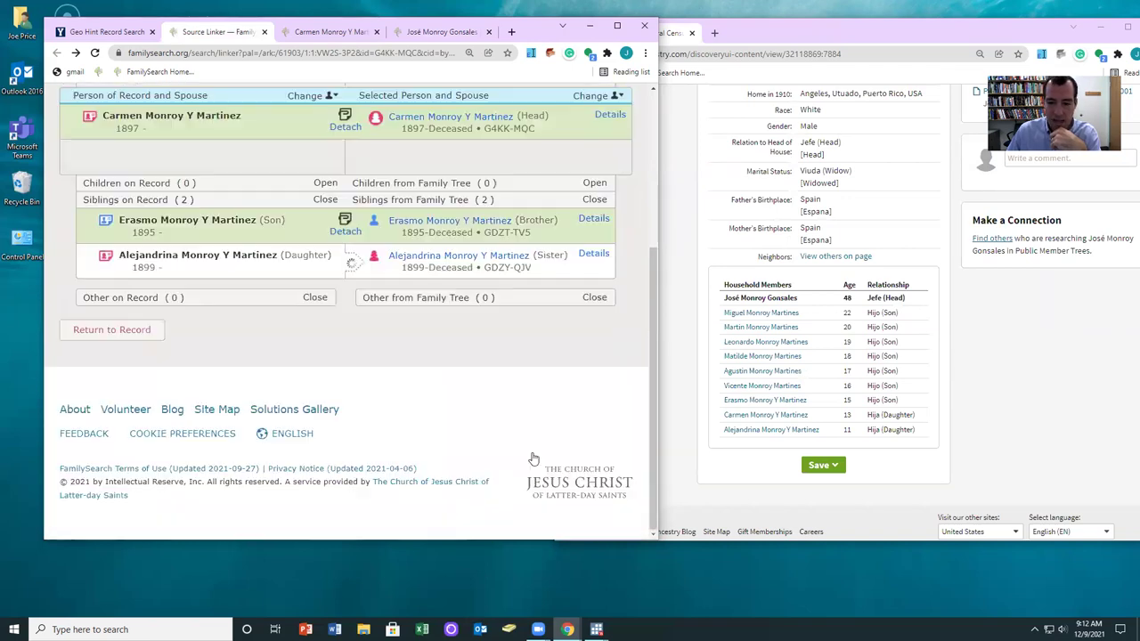
Step: Open the record person's Family Tree profile, view the Ancestry census image, and check the parents and siblings now connected
scroll(535, 450, up, 5)
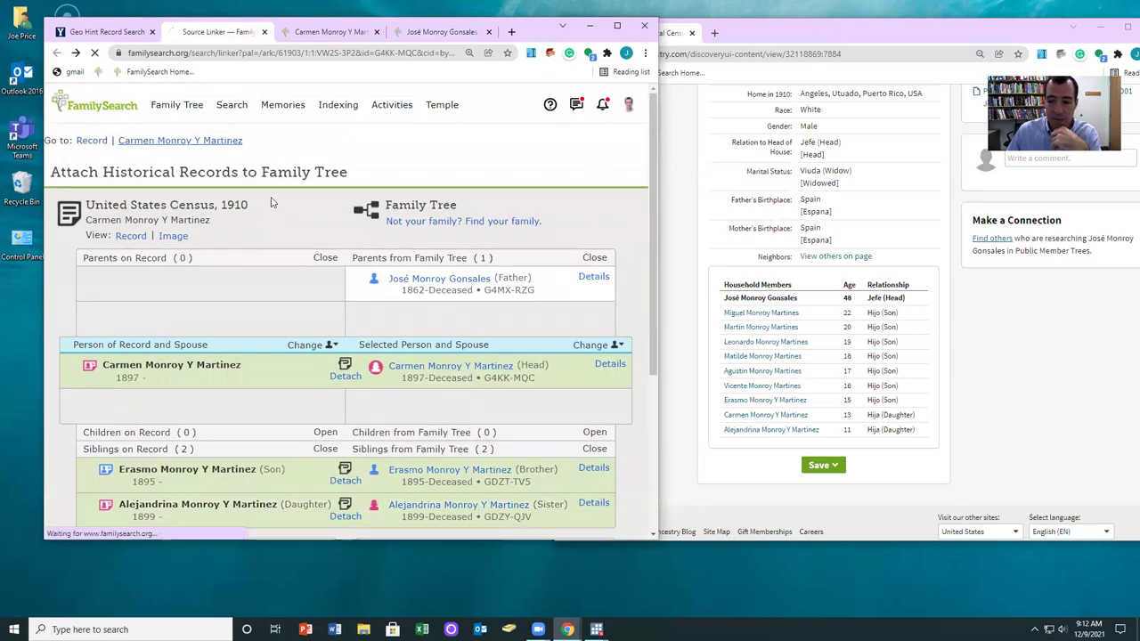
click(178, 147)
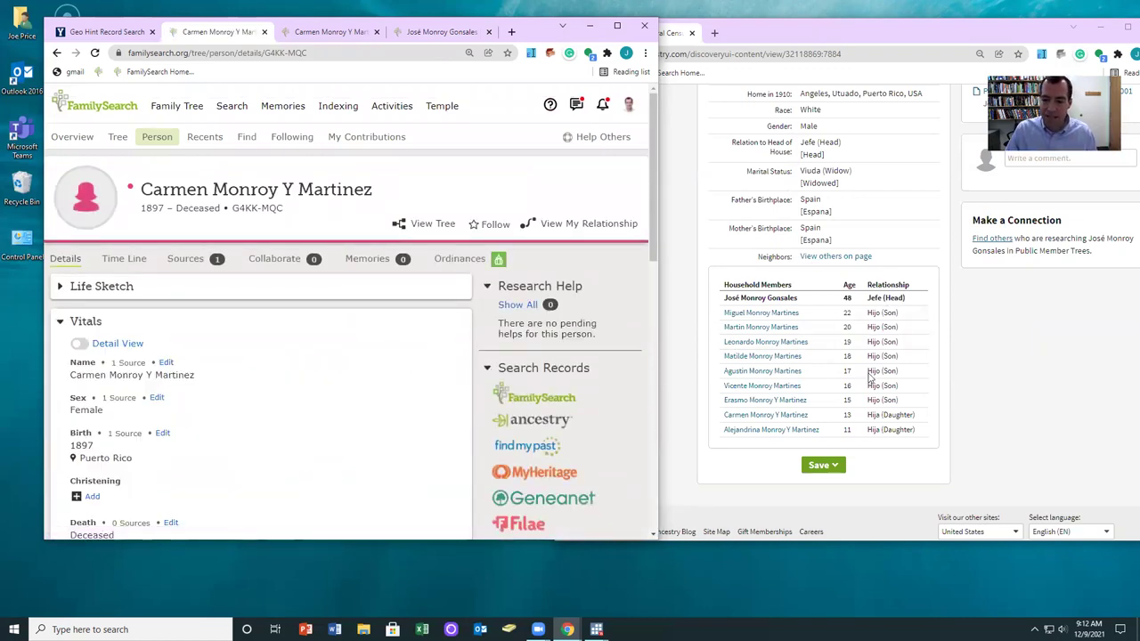
scroll(886, 375, up, 3)
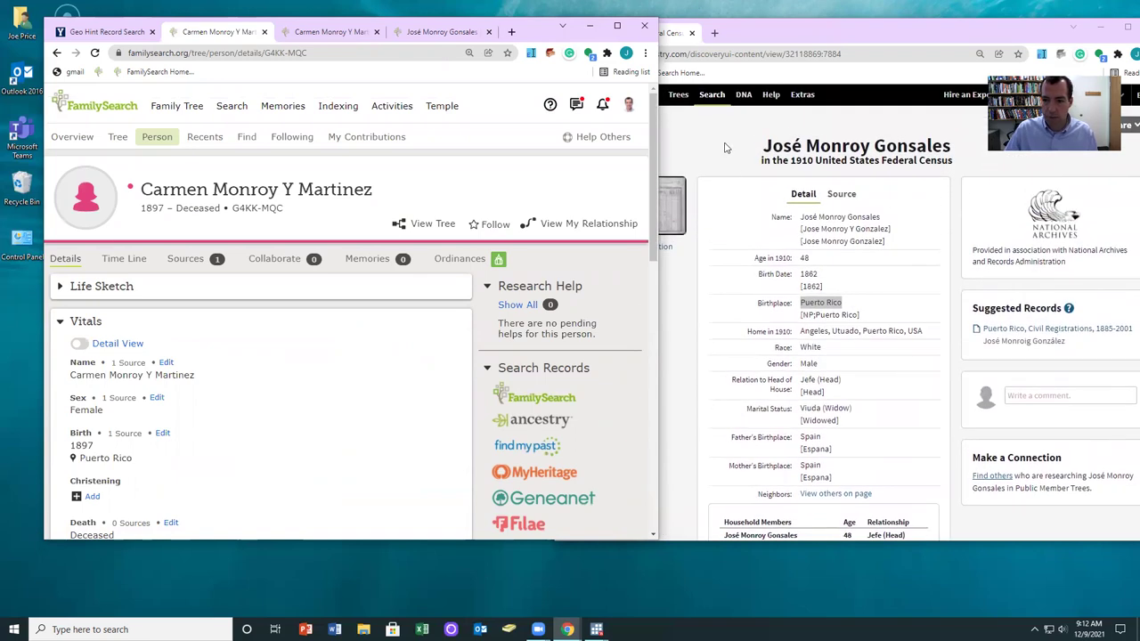
click(726, 147)
click(634, 216)
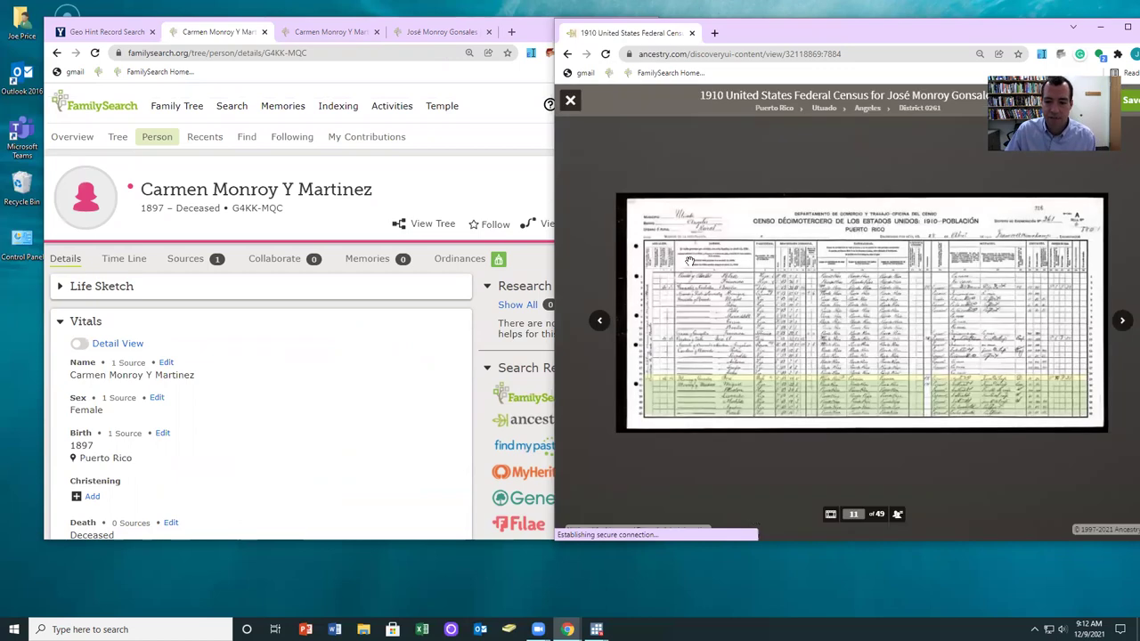
click(570, 100)
scroll(165, 308, down, 6)
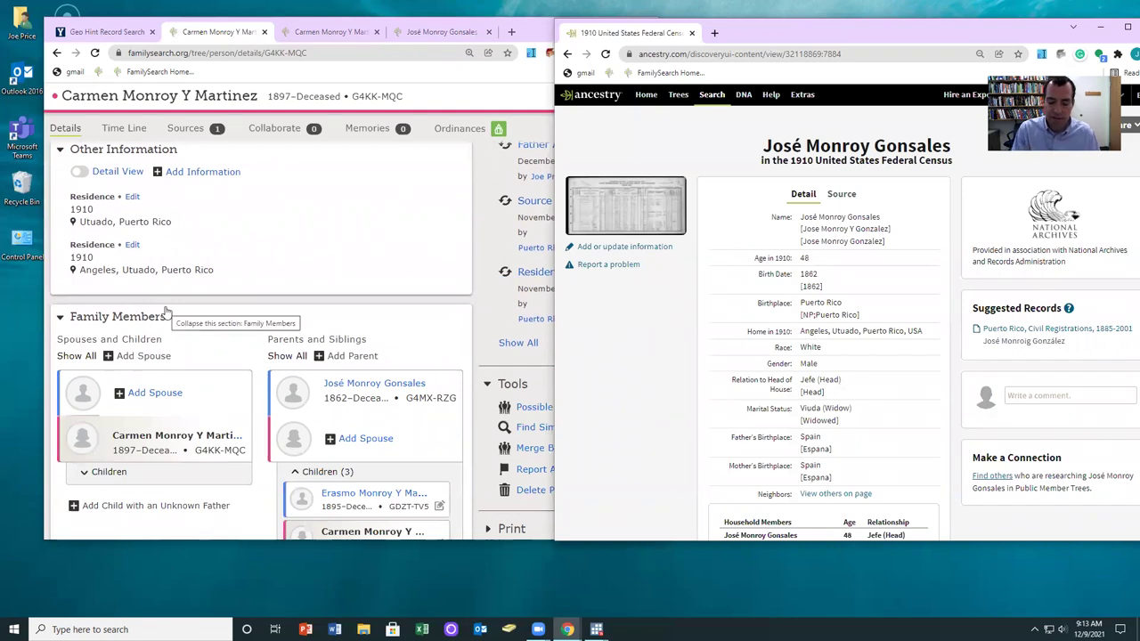
scroll(187, 310, down, 2)
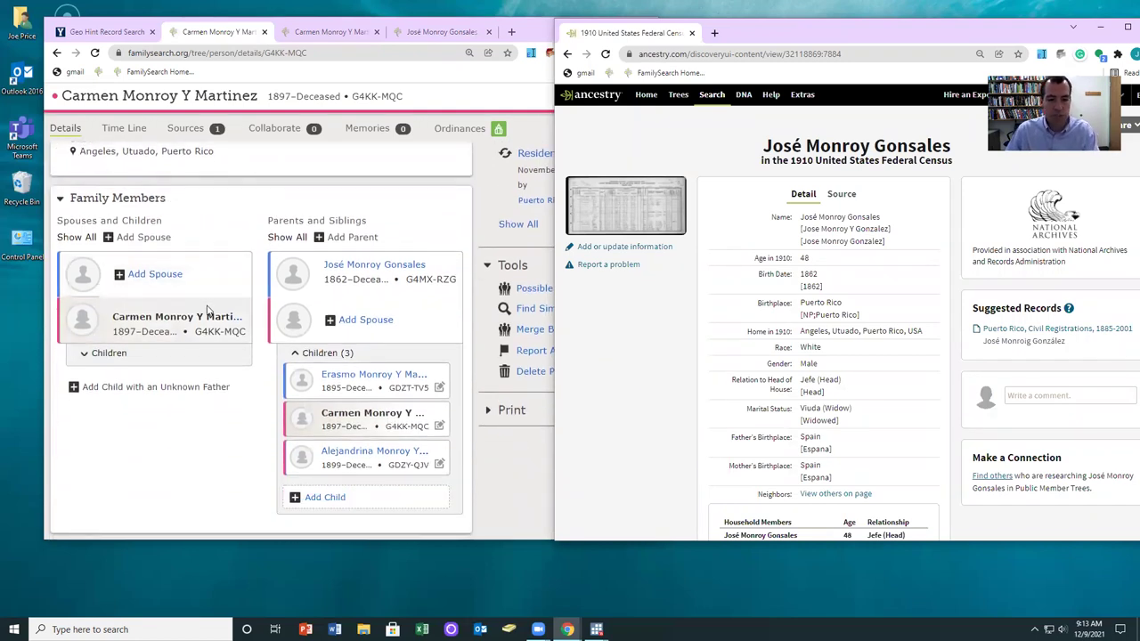
Step: Open another person's hint from the Utuado Geo Hint map and go to that person's 1910 census record
click(106, 33)
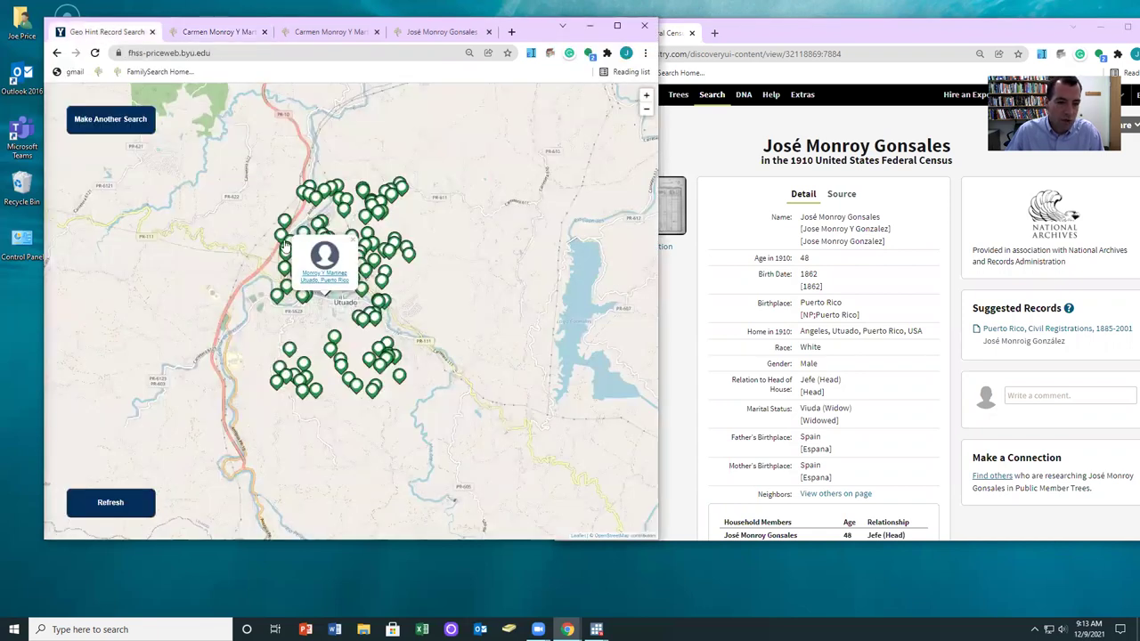
click(275, 224)
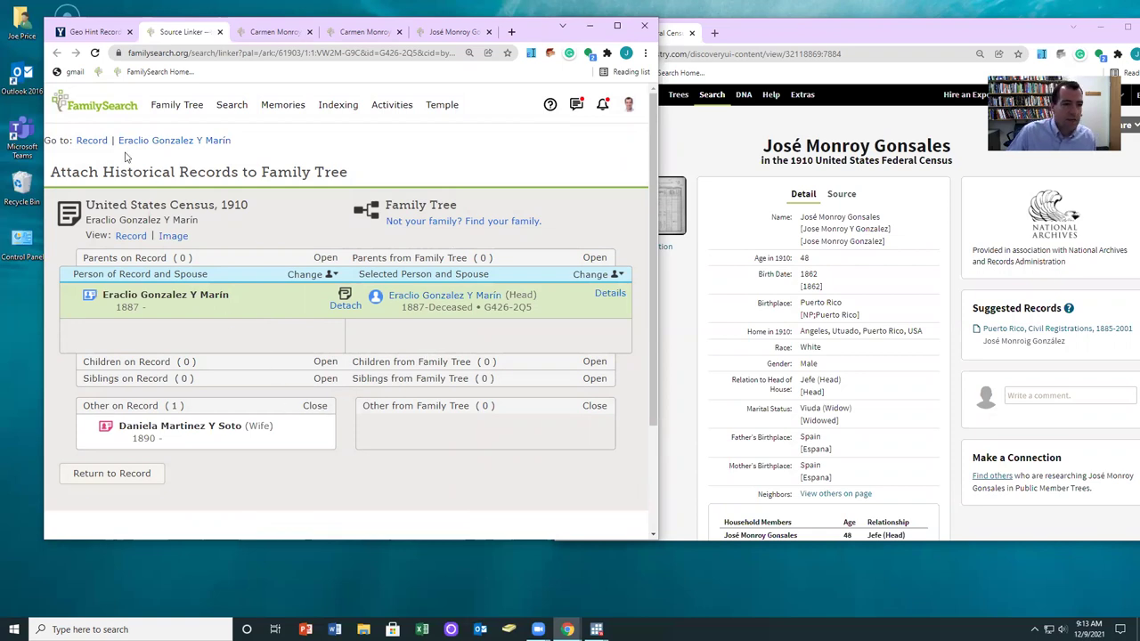
click(82, 144)
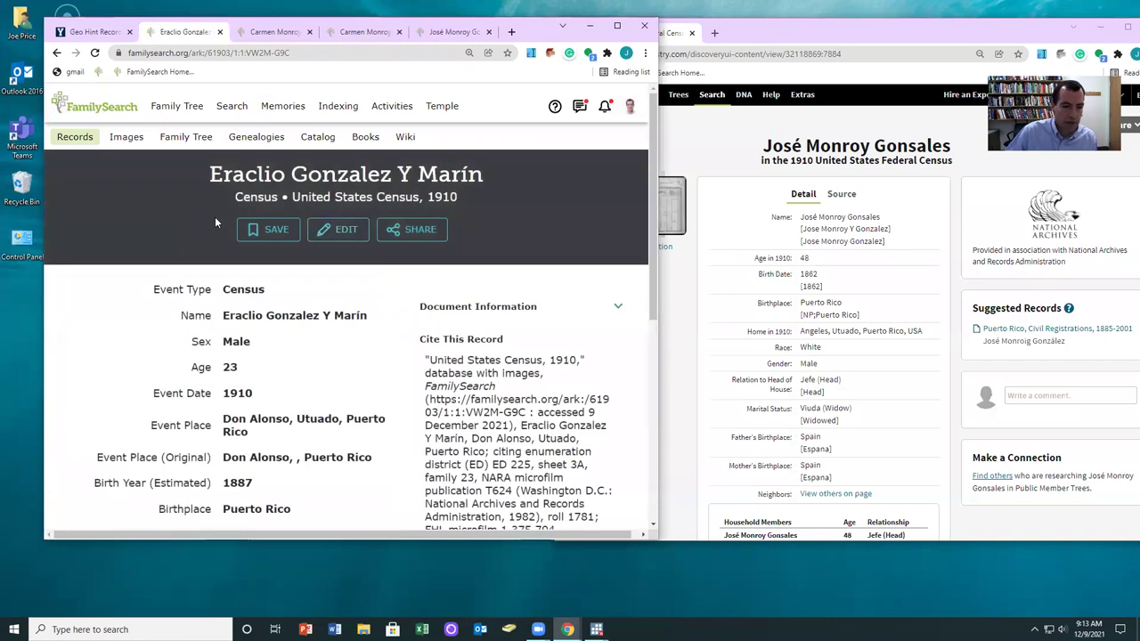
Step: Examine the census record's marital status and relationship to head, and the same details for the other person listed
scroll(214, 216, down, 3)
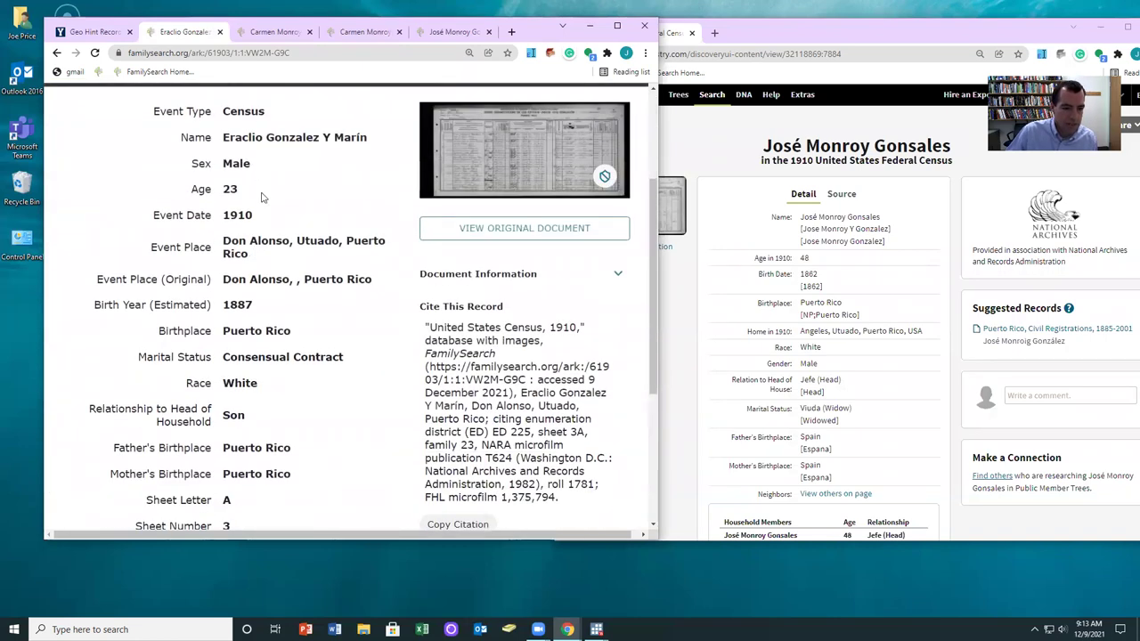
scroll(256, 418, down, 3)
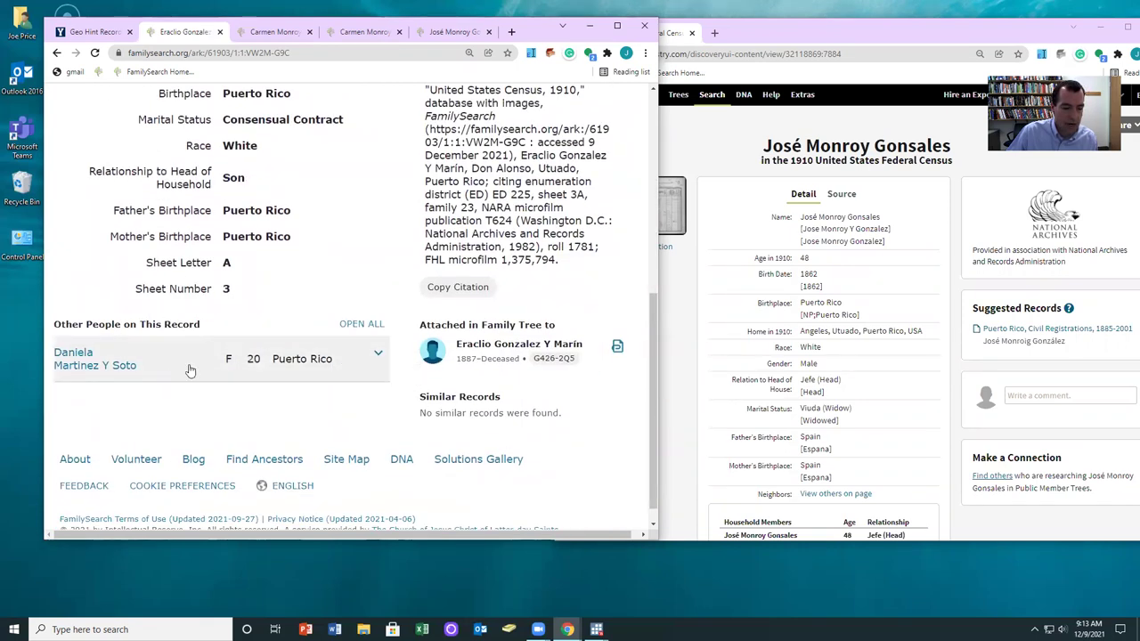
click(378, 353)
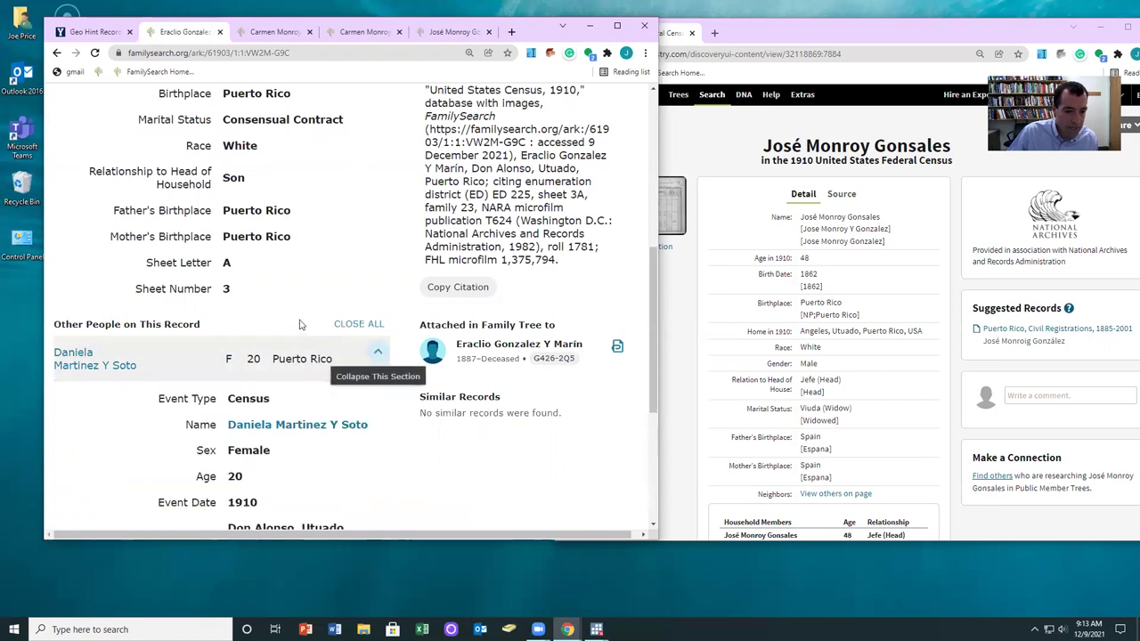
scroll(318, 386, down, 2)
scroll(319, 386, down, 2)
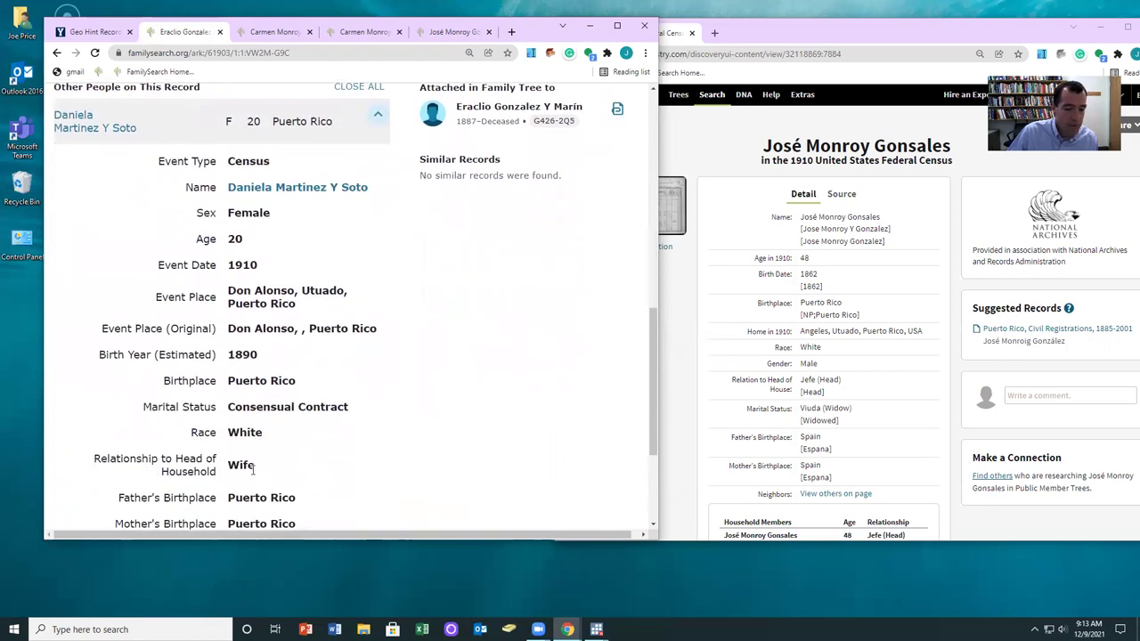
scroll(252, 470, up, 10)
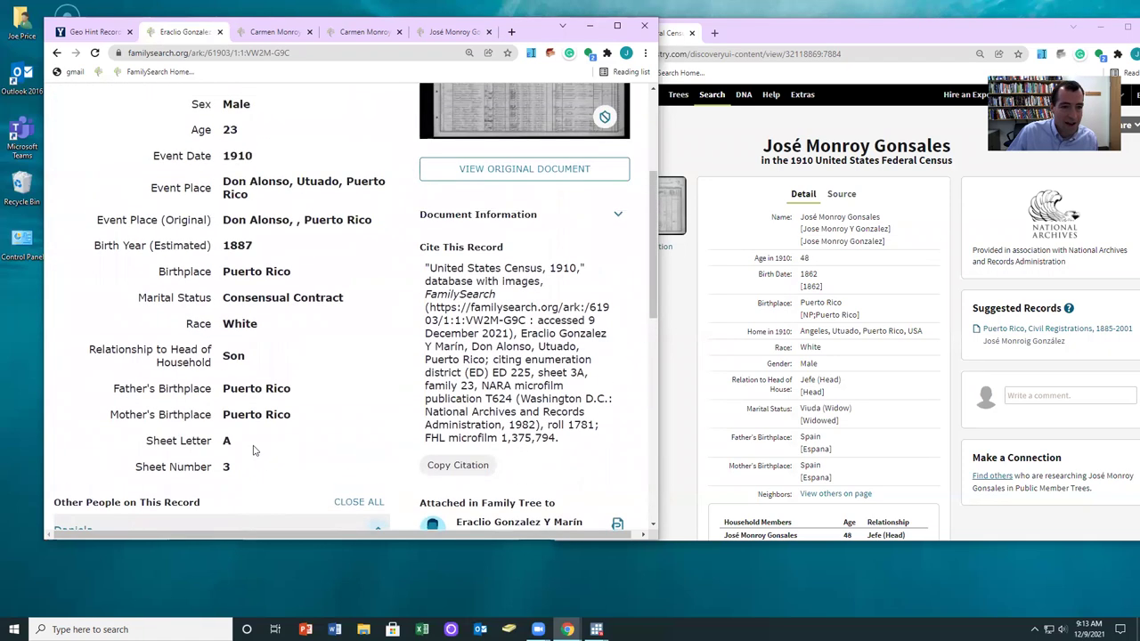
scroll(261, 351, down, 3)
scroll(261, 351, up, 2)
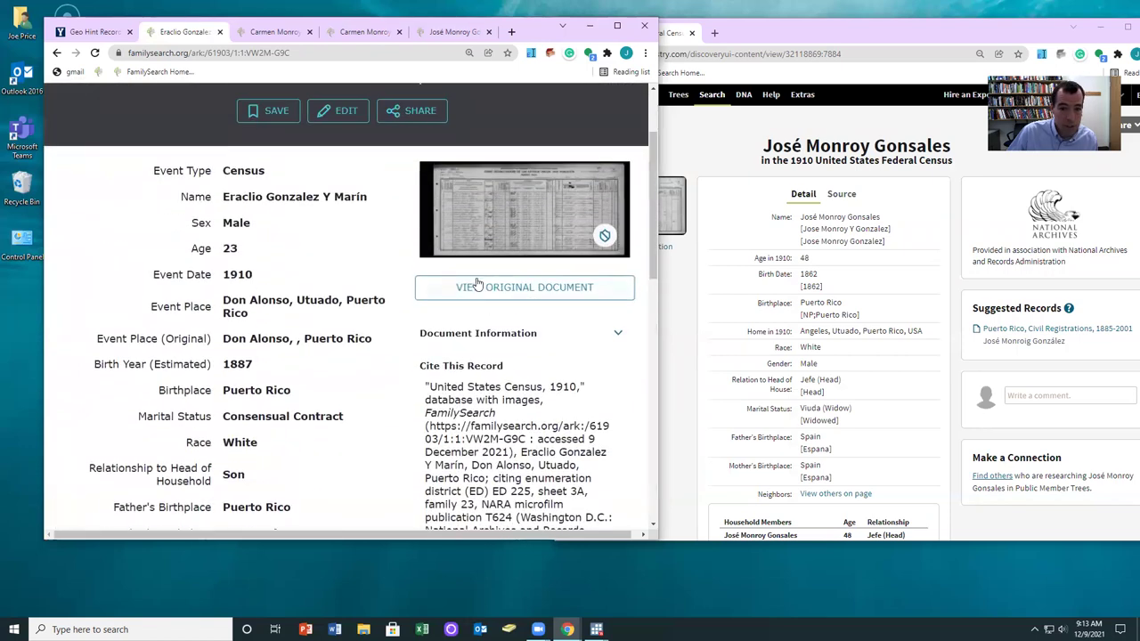
Step: Open the original census image and examine the handwritten household 23 entries for names, relationships, ages and marital status
click(502, 221)
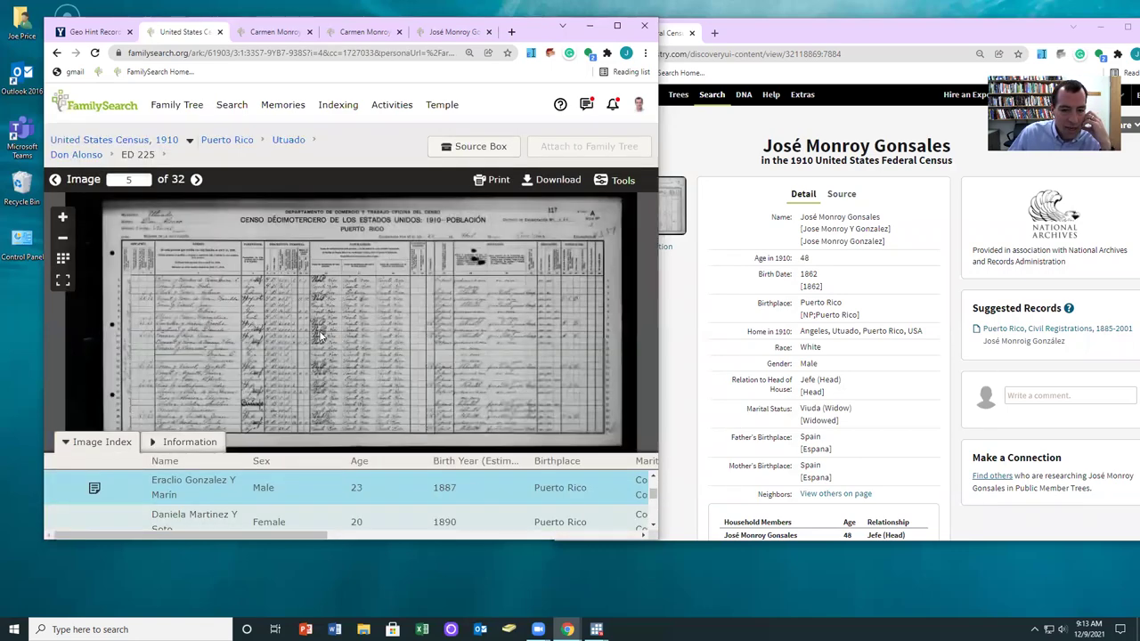
scroll(291, 333, up, 3)
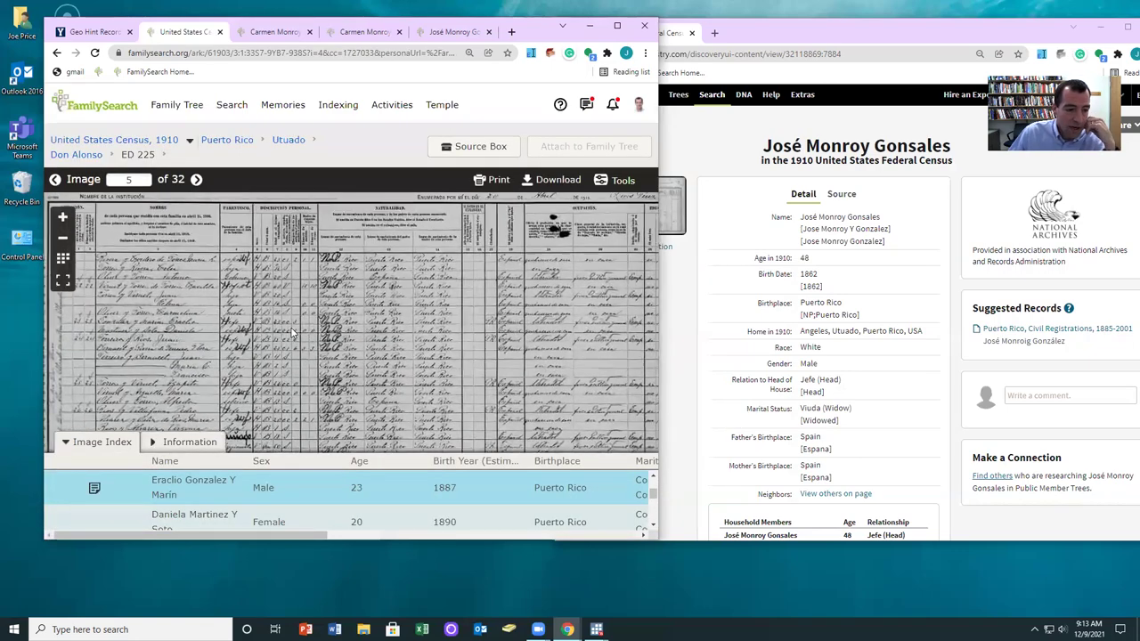
drag(135, 318, 379, 309)
scroll(379, 309, up, 2)
scroll(357, 303, up, 2)
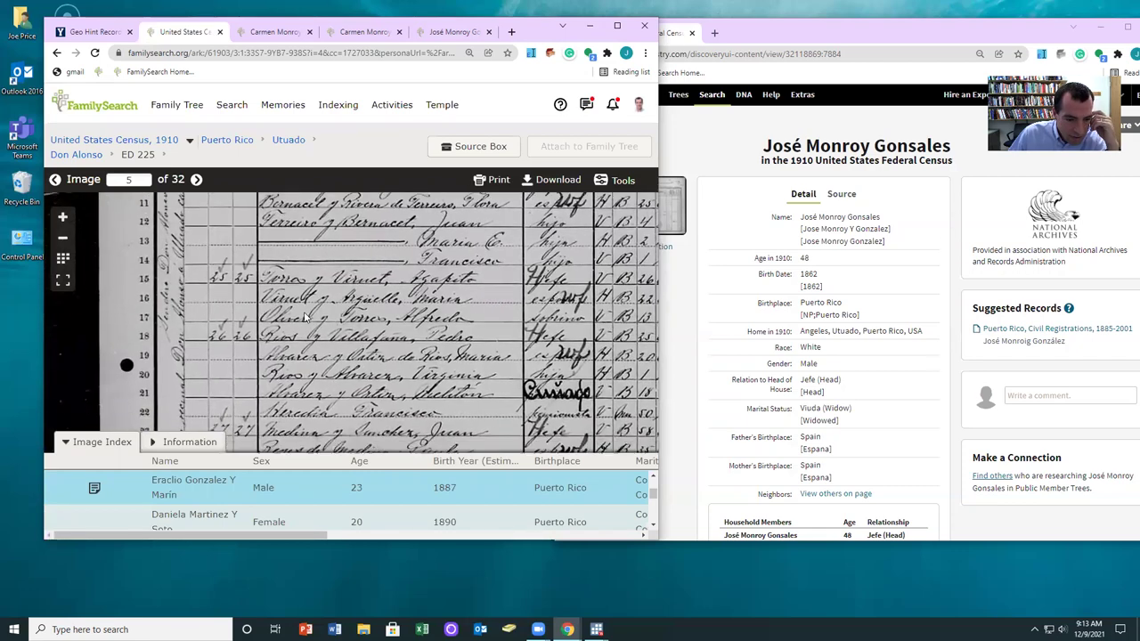
key(Up)
key(Up)
key(Up)
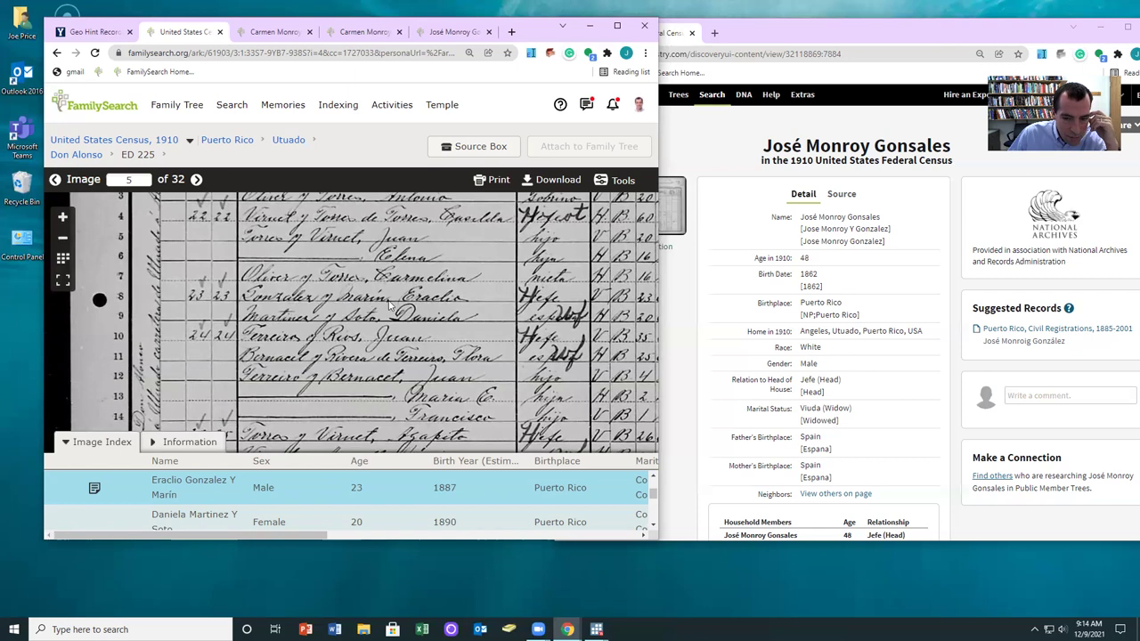
key(Right)
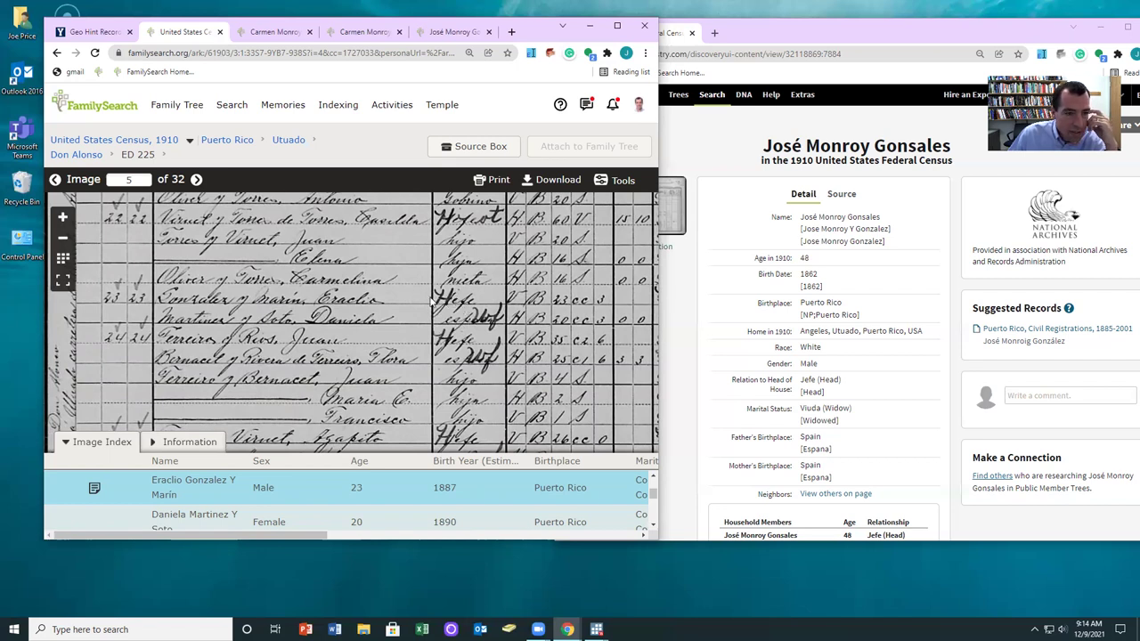
Step: Recheck the relationship to head and other people on the indexed record, and return to the Source Linker
click(57, 52)
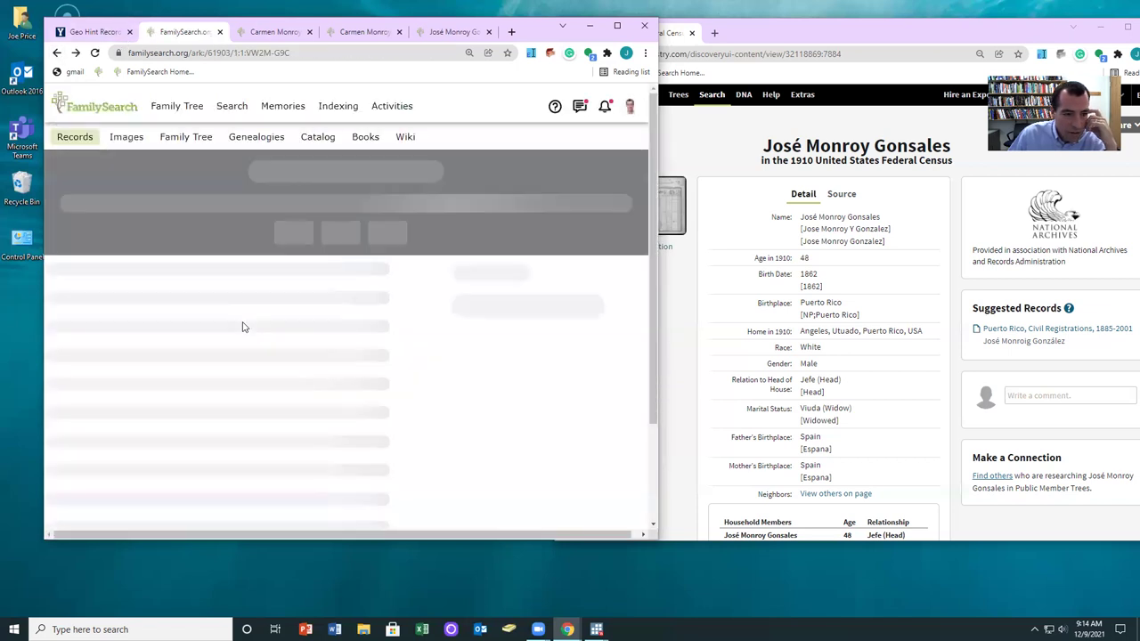
scroll(325, 392, down, 4)
scroll(286, 295, up, 1)
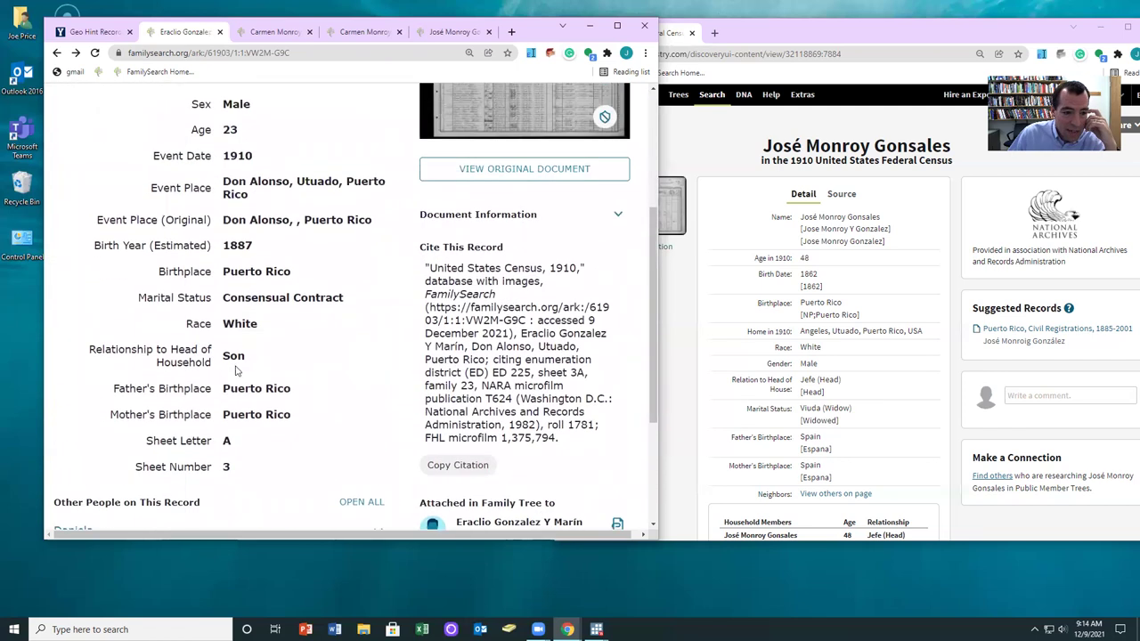
scroll(303, 355, down, 3)
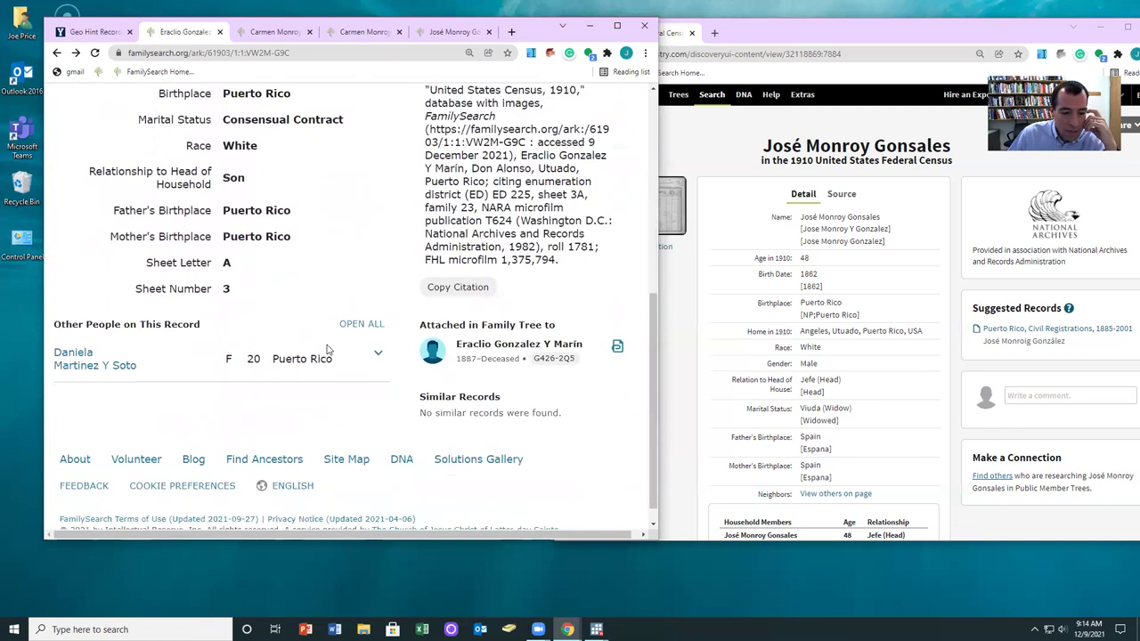
scroll(325, 347, up, 4)
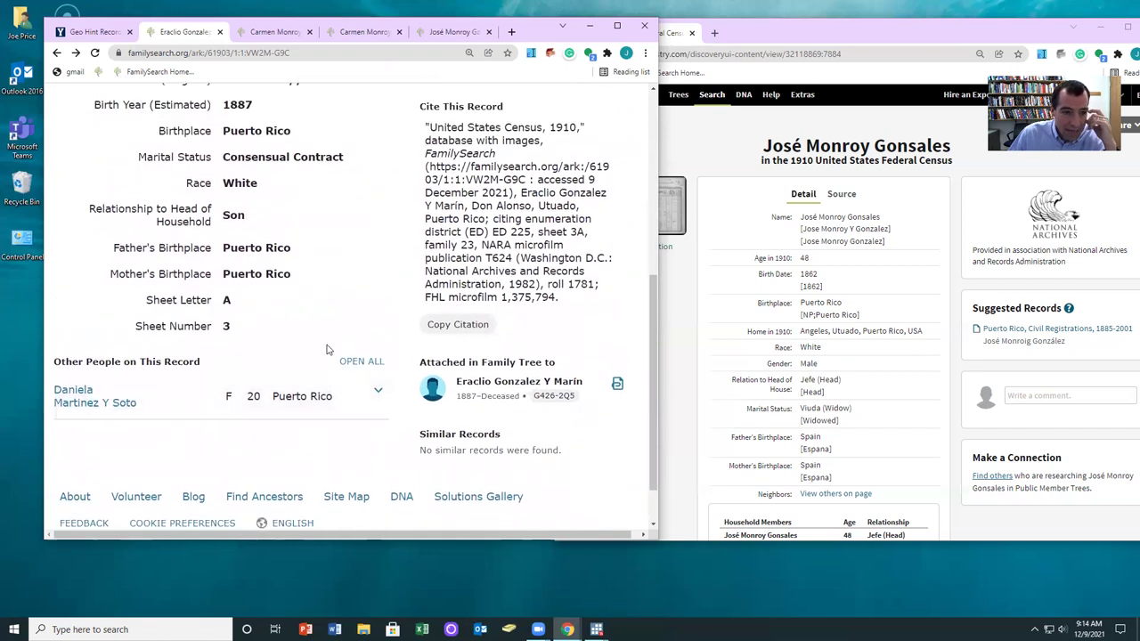
click(57, 54)
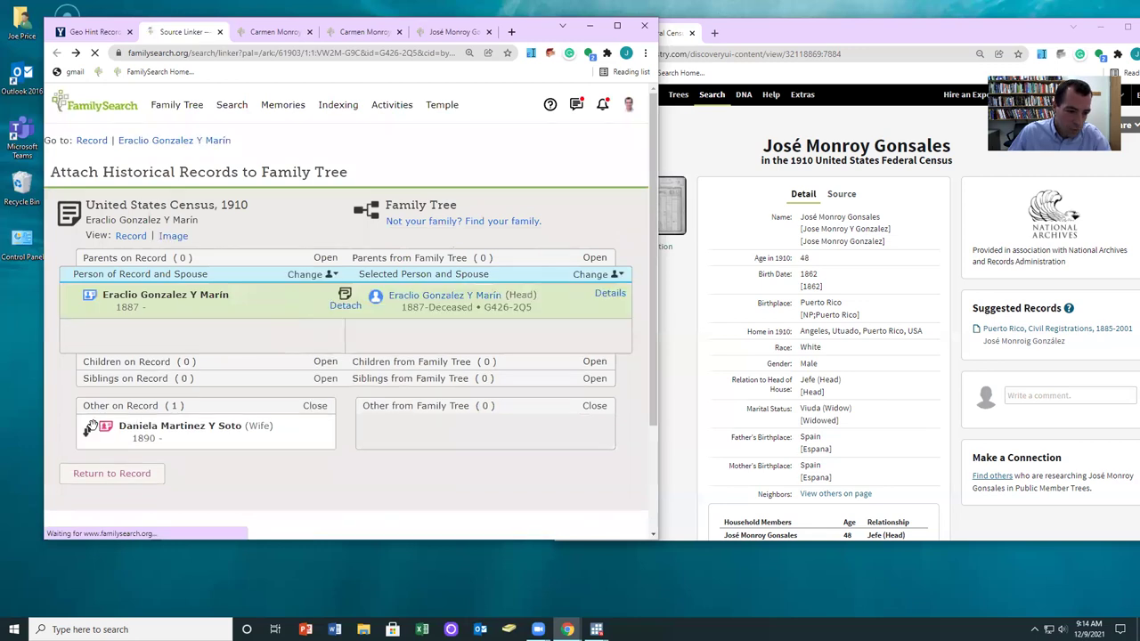
Step: Place the wife on the record as the selected person's spouse, creating her in Family Tree and attaching the 1910 census source
drag(96, 429, 80, 336)
click(347, 339)
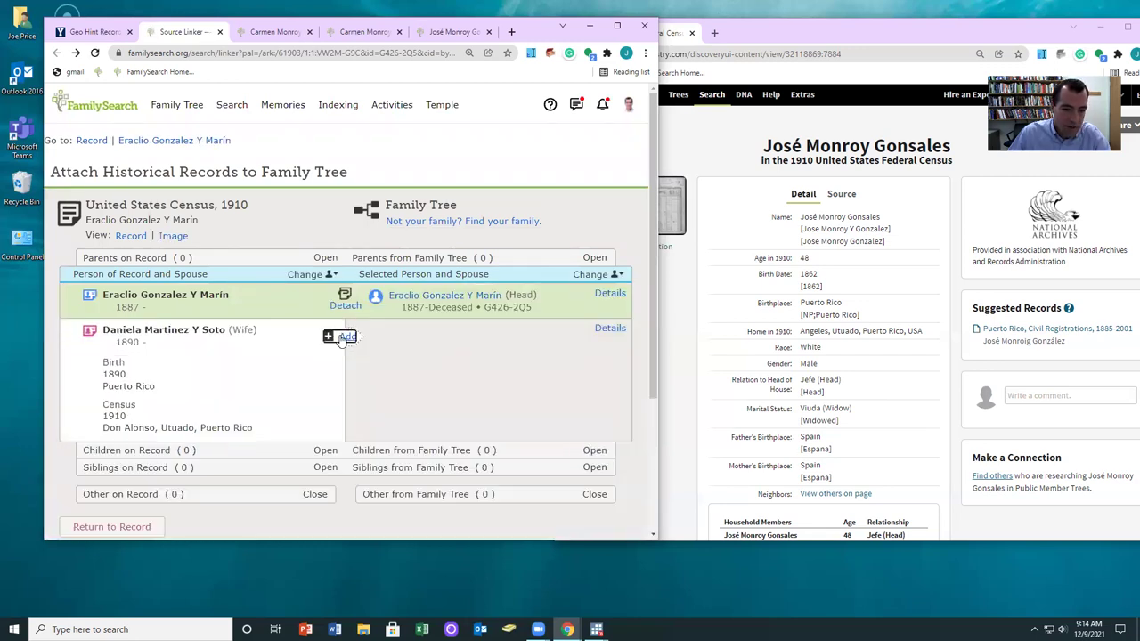
click(368, 516)
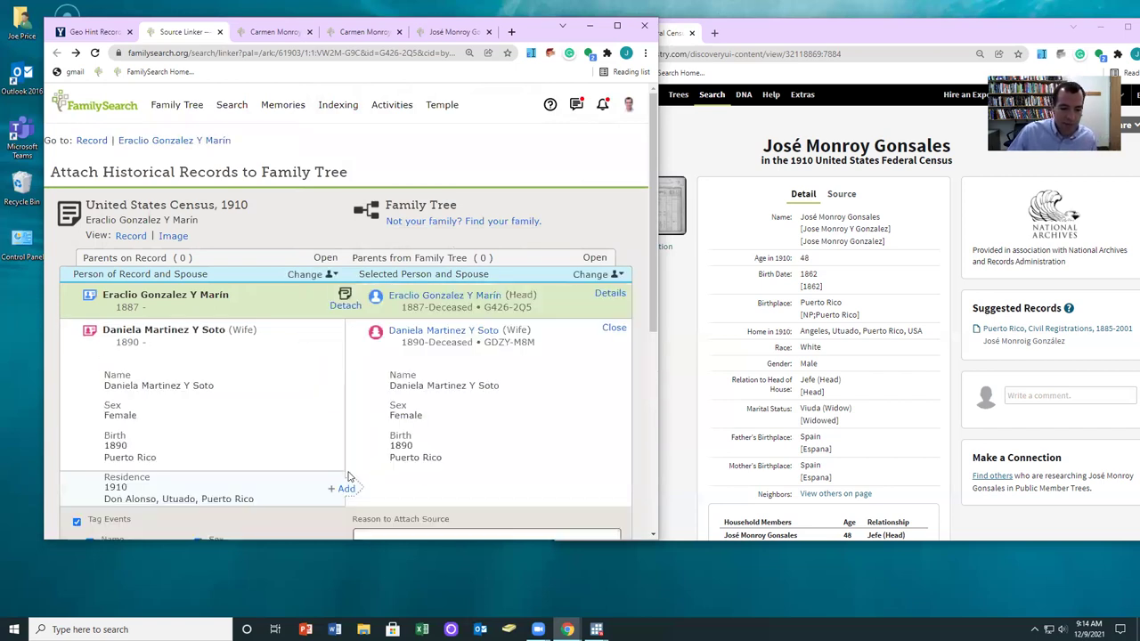
scroll(534, 470, down, 3)
click(540, 528)
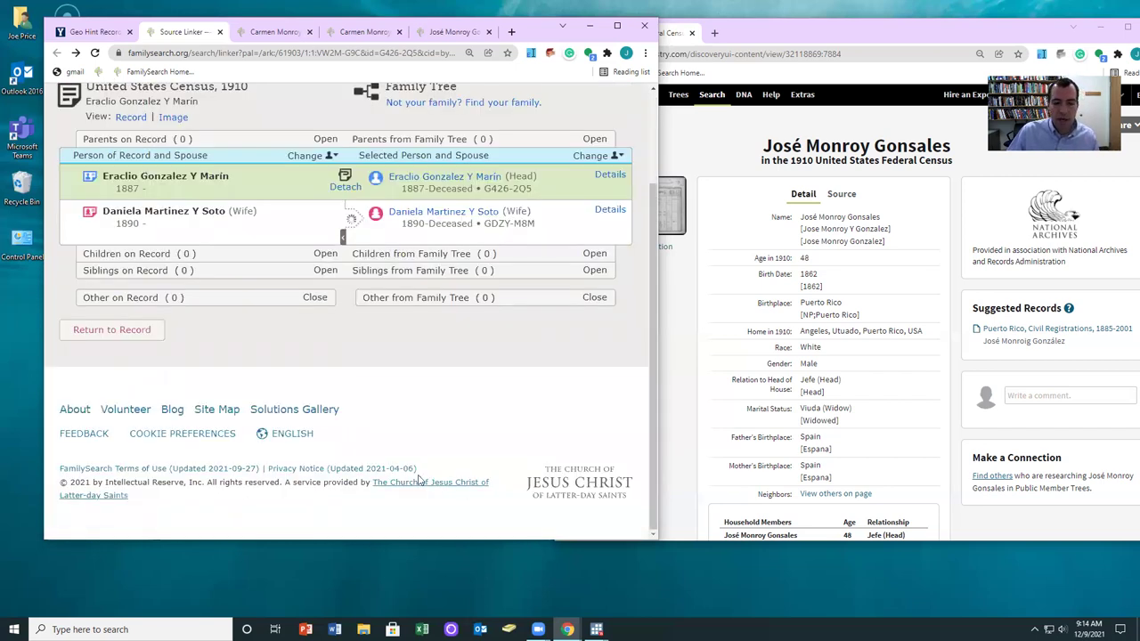